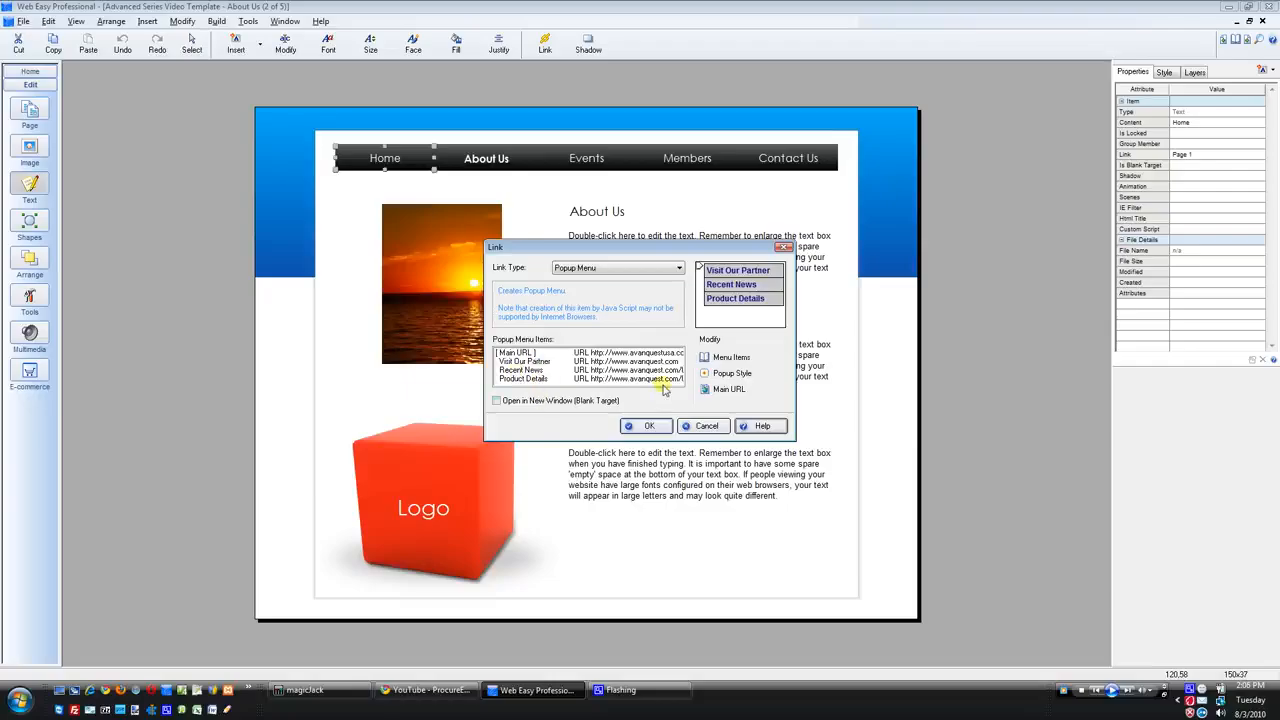
Step: Open the popup menu's item list for editing and rename the first item to About Us
click(753, 358)
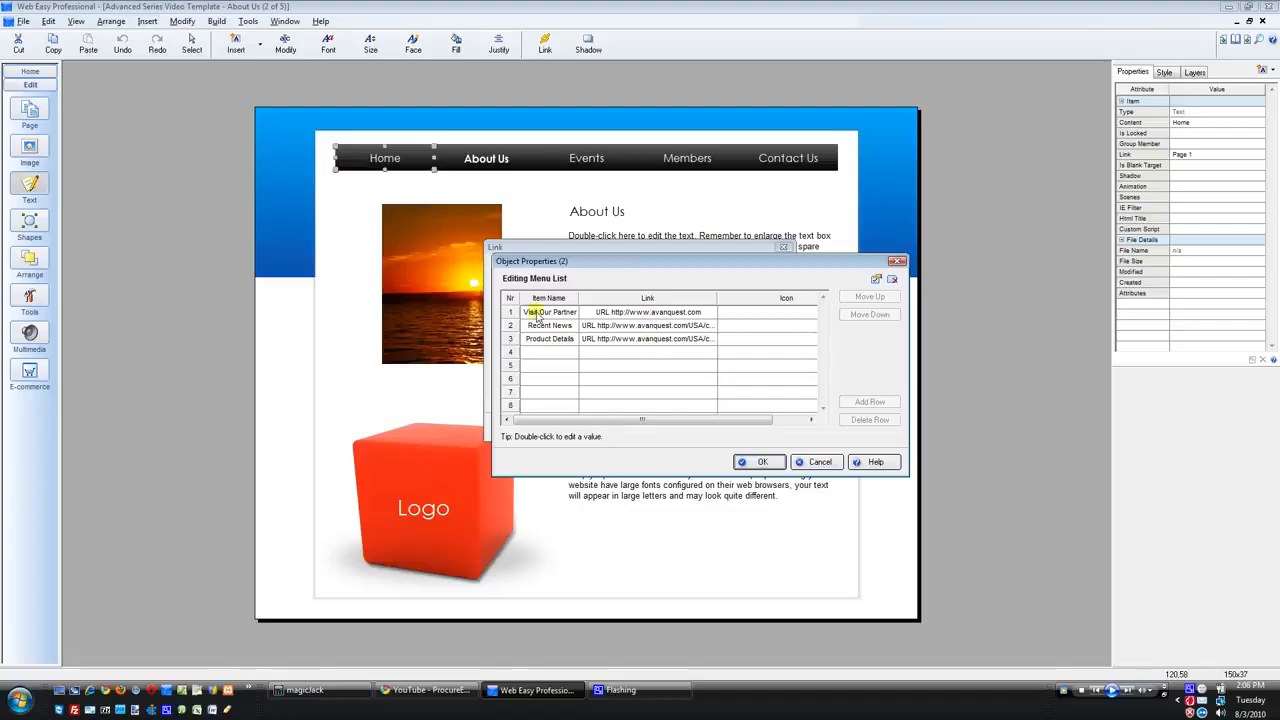
drag(584, 266, 679, 233)
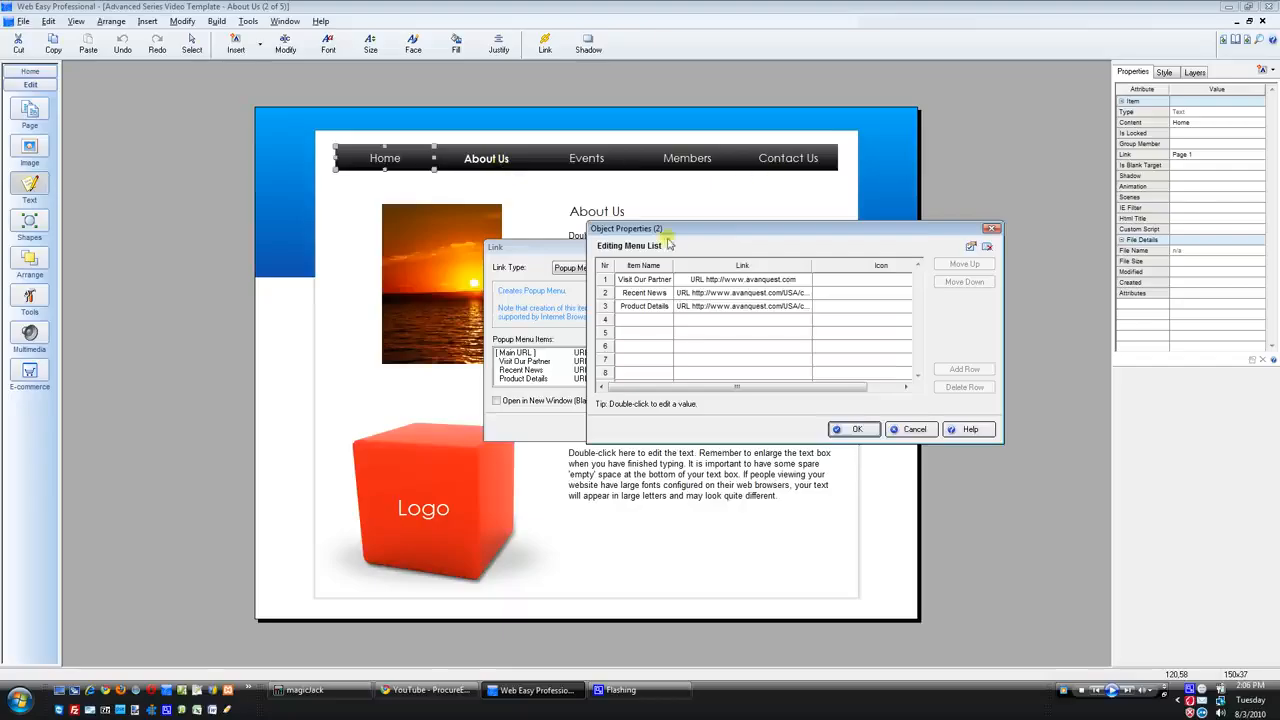
double_click(650, 279)
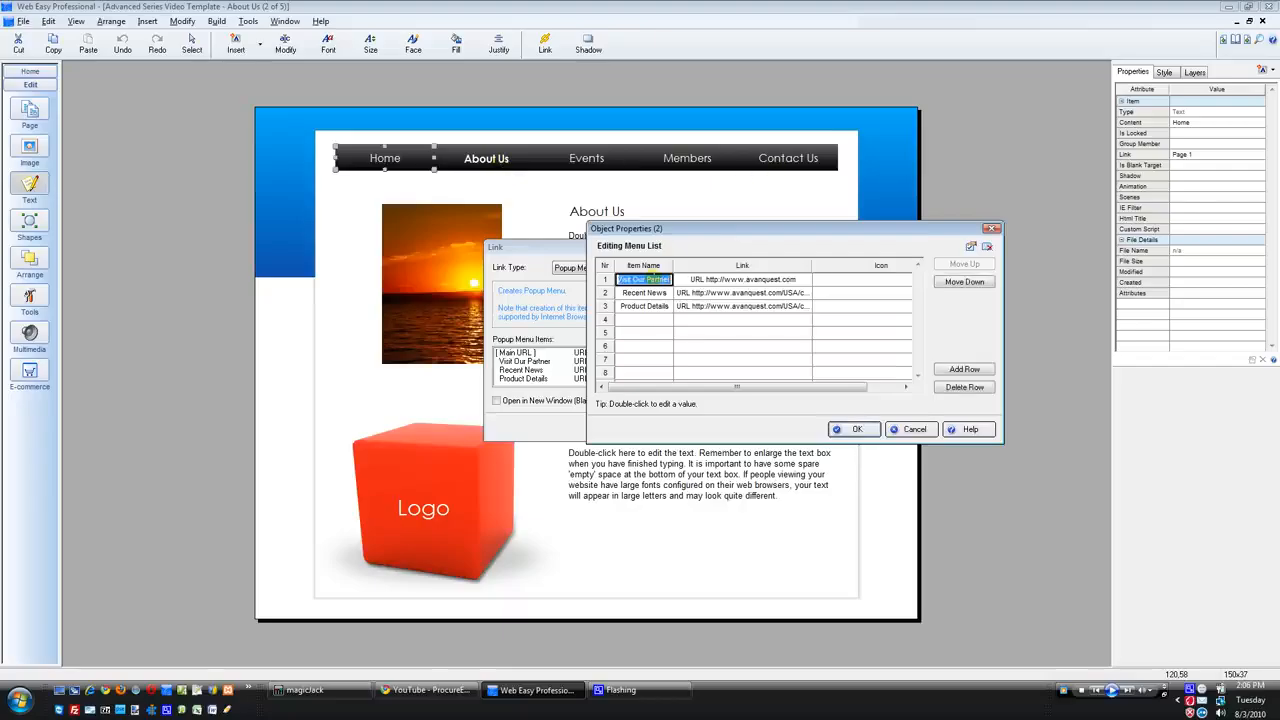
text(H)
key(BackSpace)
text(Ab)
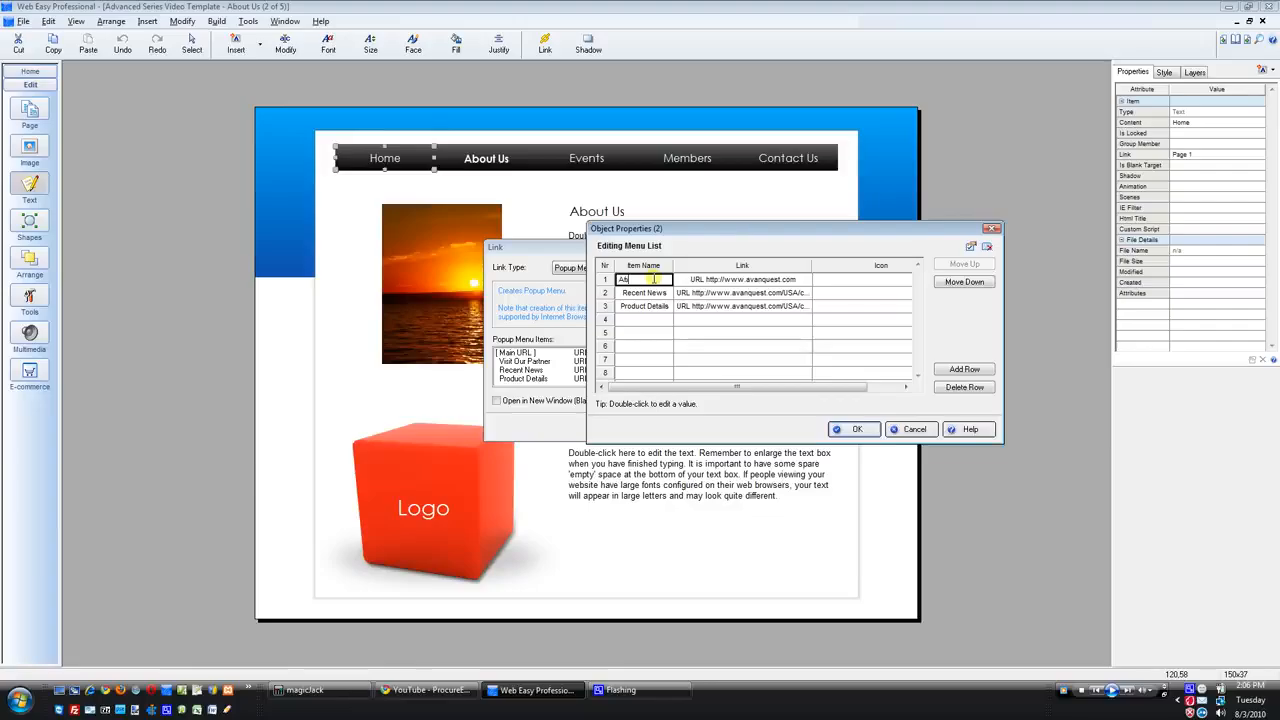
text(out Us)
Step: Rename the second popup menu item to Events and the third to Members
double_click(644, 293)
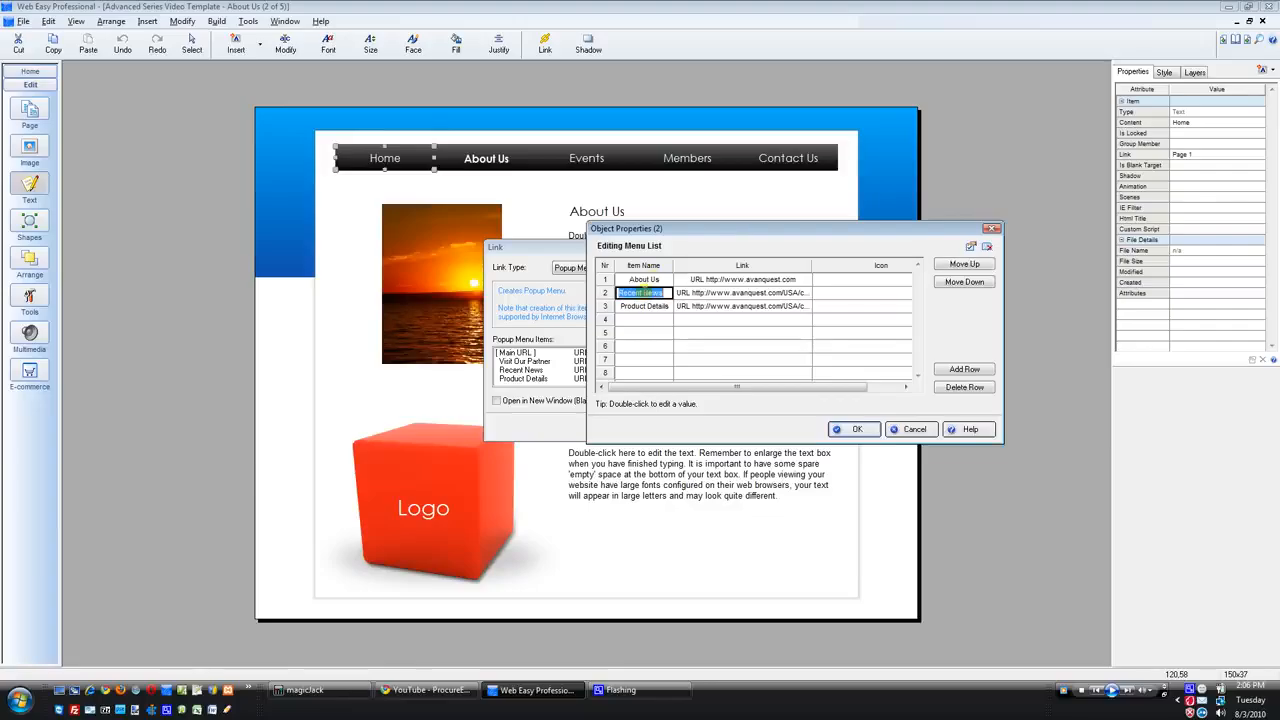
text(Events)
double_click(652, 306)
text(M)
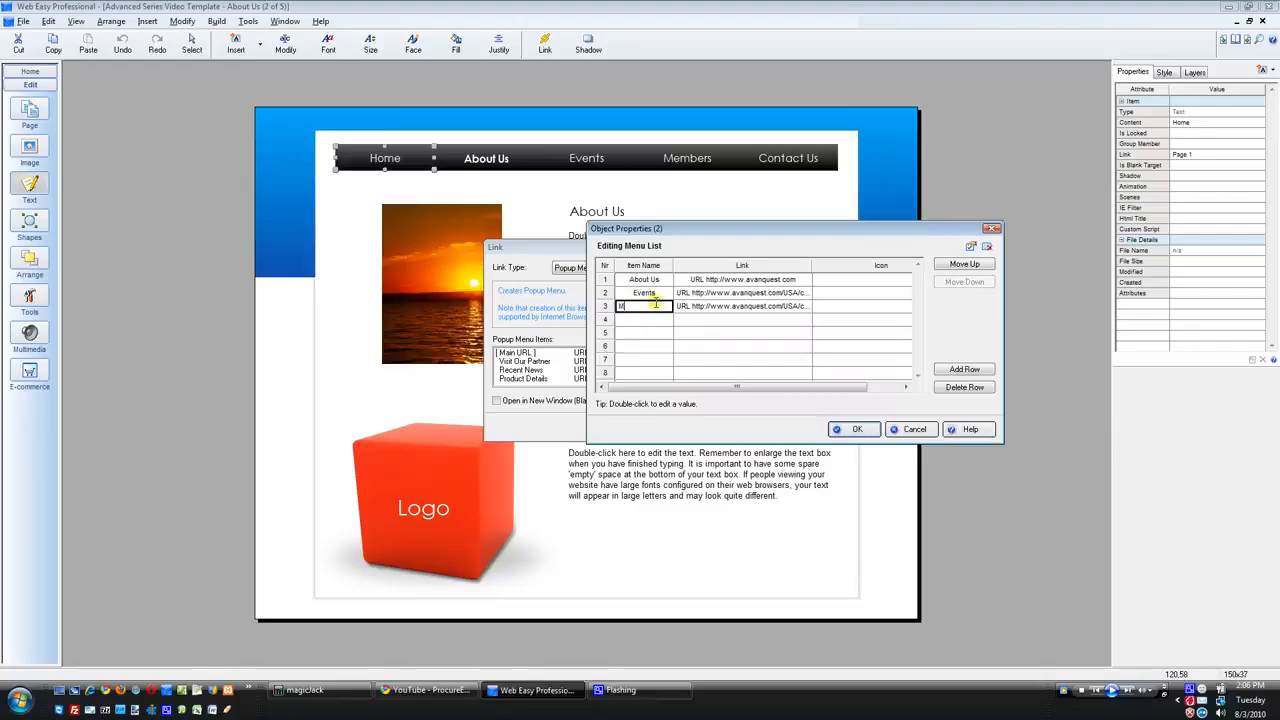
text(embers)
Step: Add a fourth row to the popup menu list and name it Contact Us
double_click(645, 319)
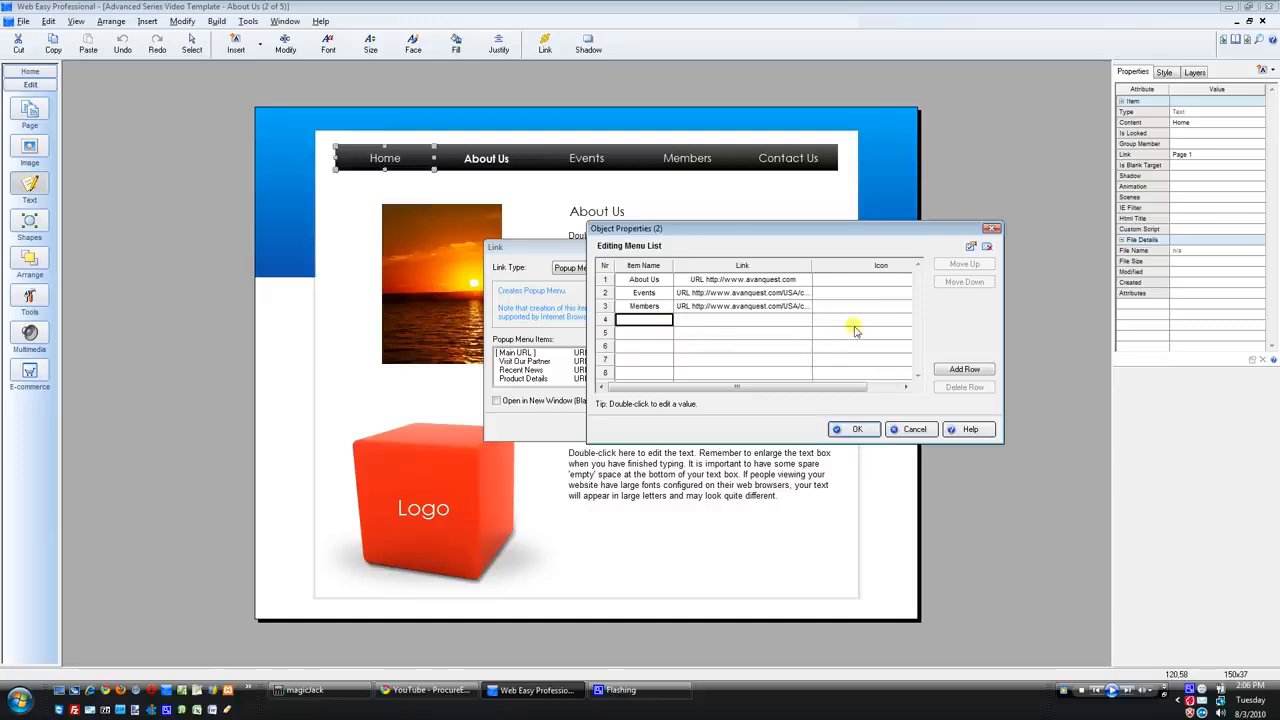
click(947, 369)
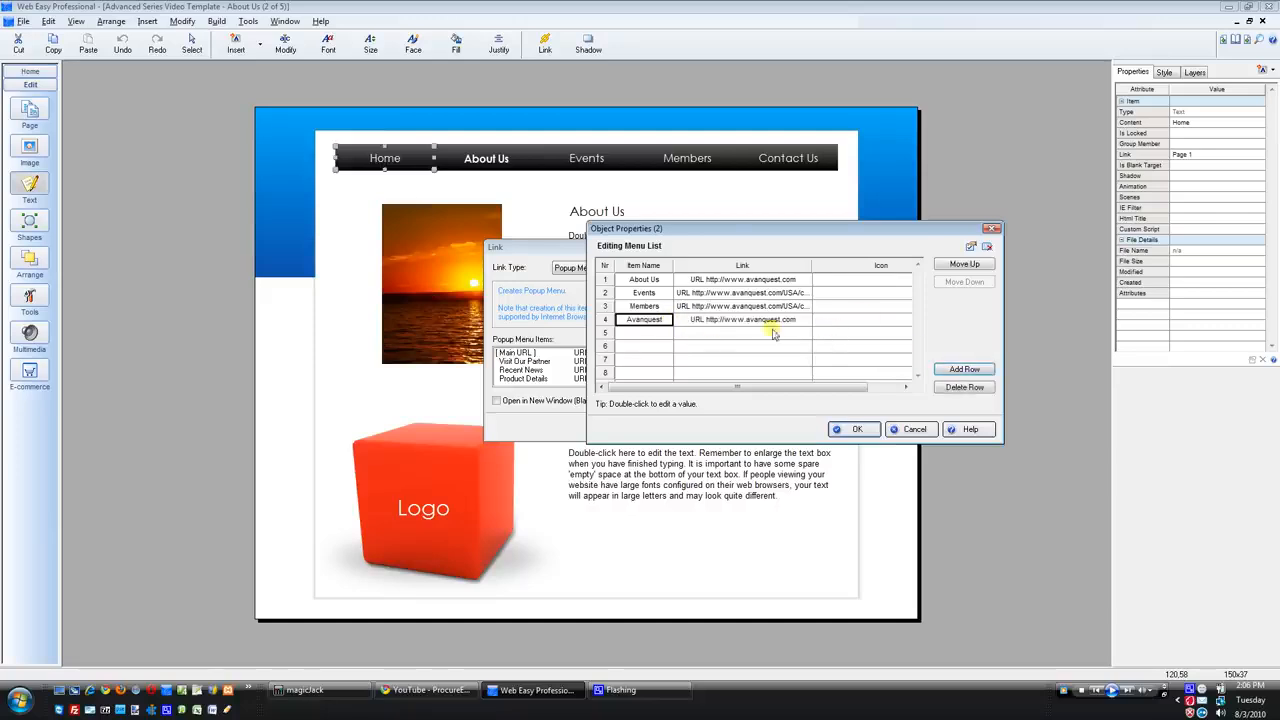
double_click(647, 322)
text(Contact Us)
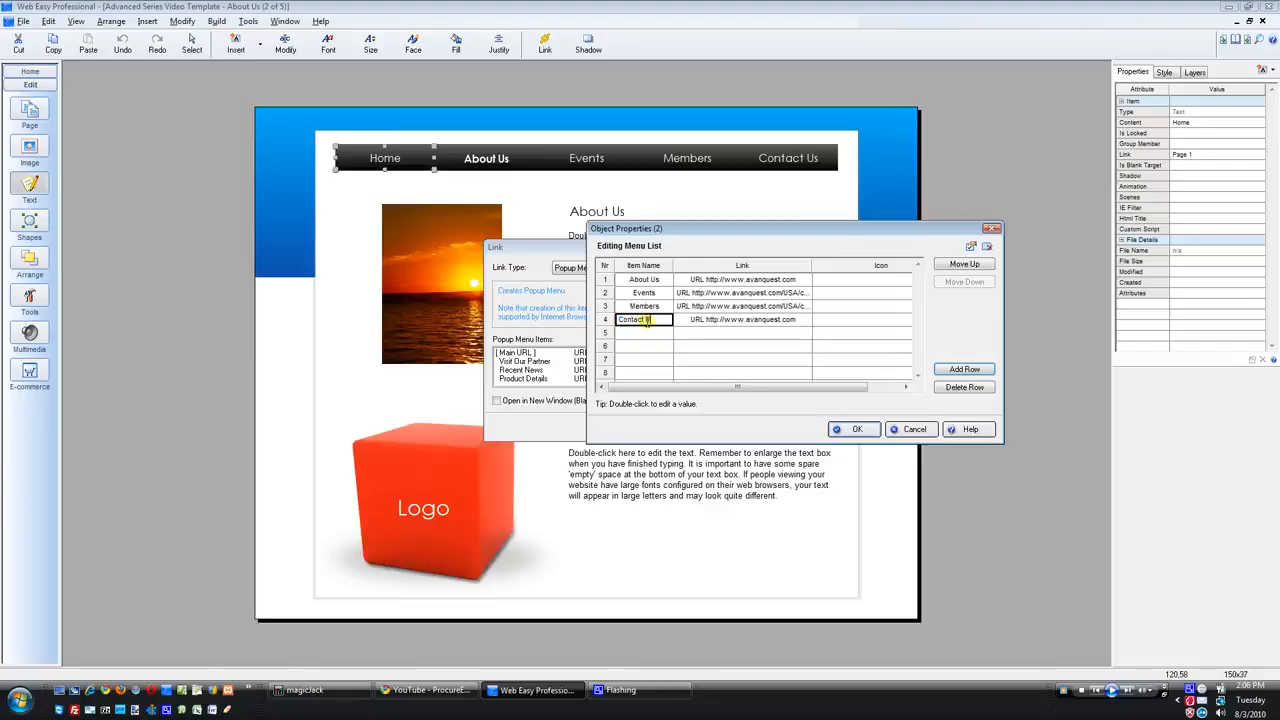
Step: Link the About Us menu item to the About Us document page, using the Page by Title link type
click(750, 281)
double_click(750, 281)
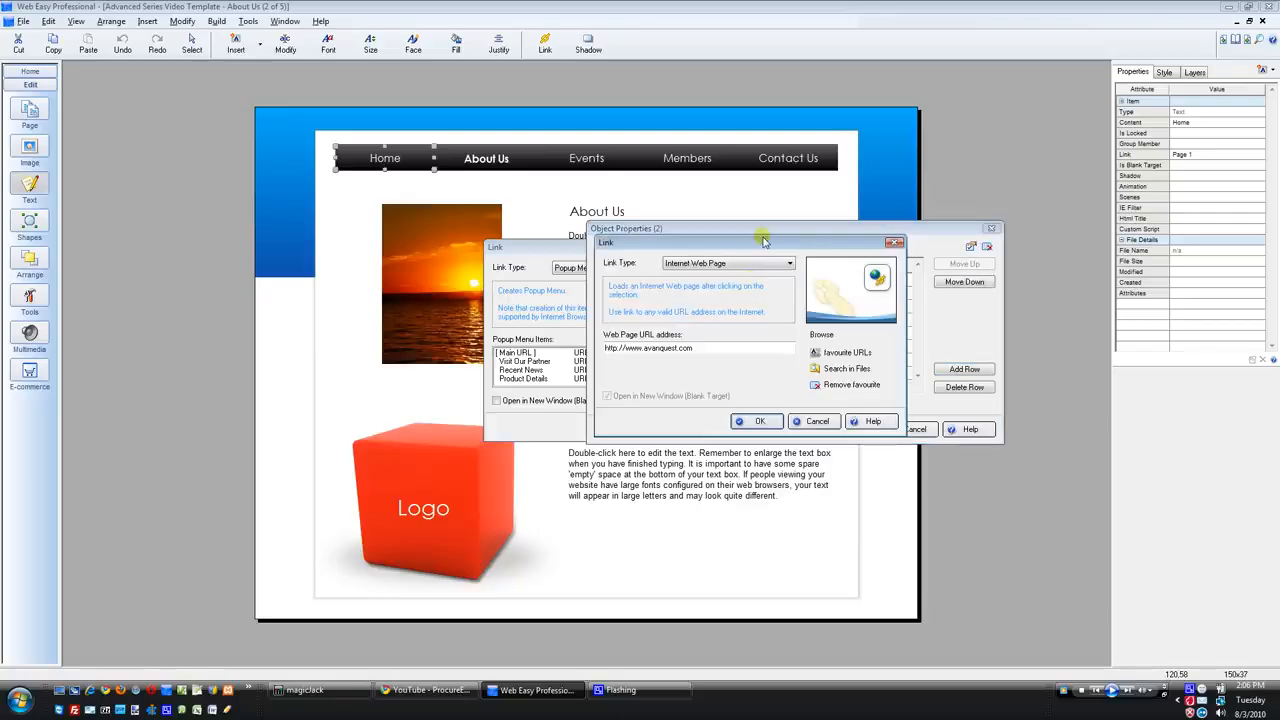
drag(763, 241, 919, 141)
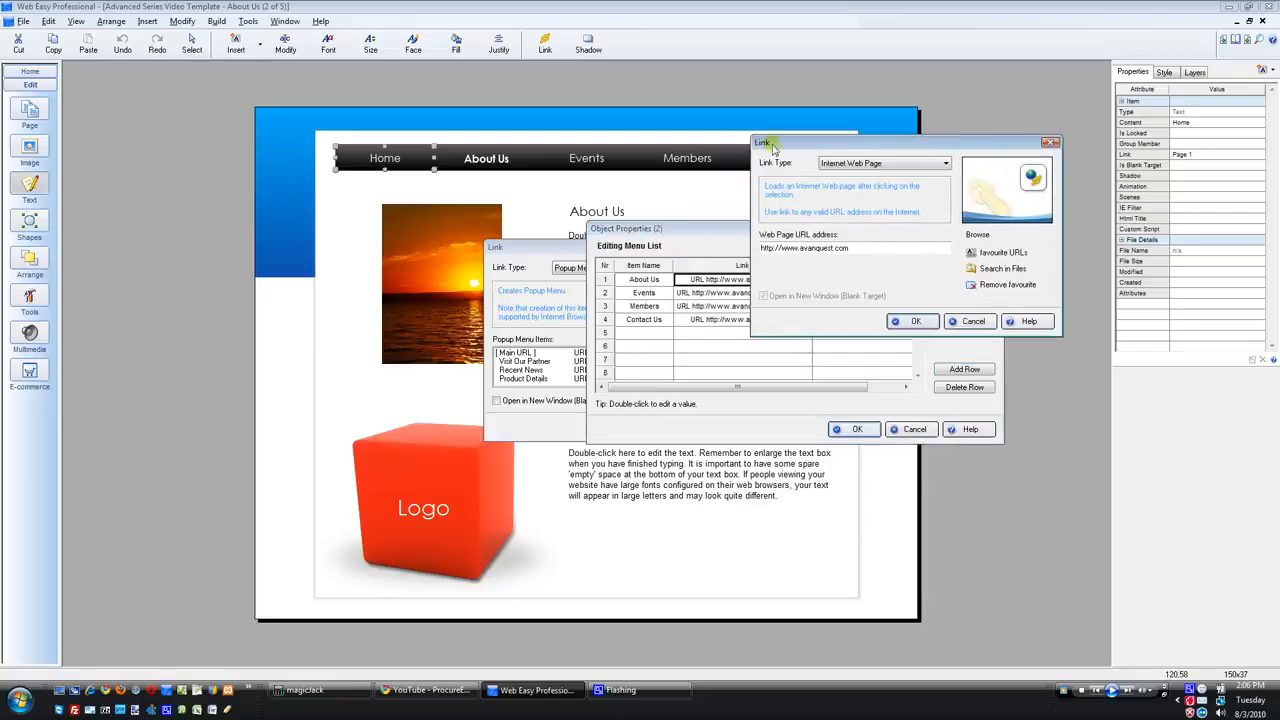
click(910, 165)
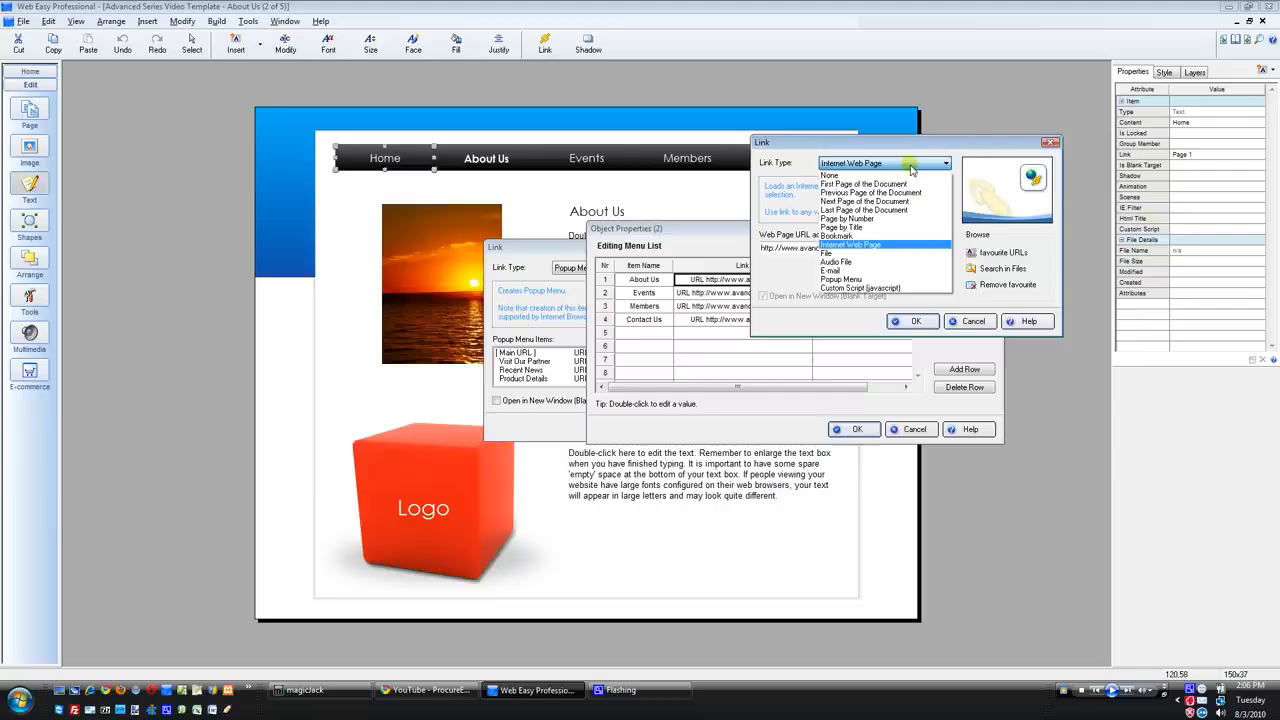
click(897, 218)
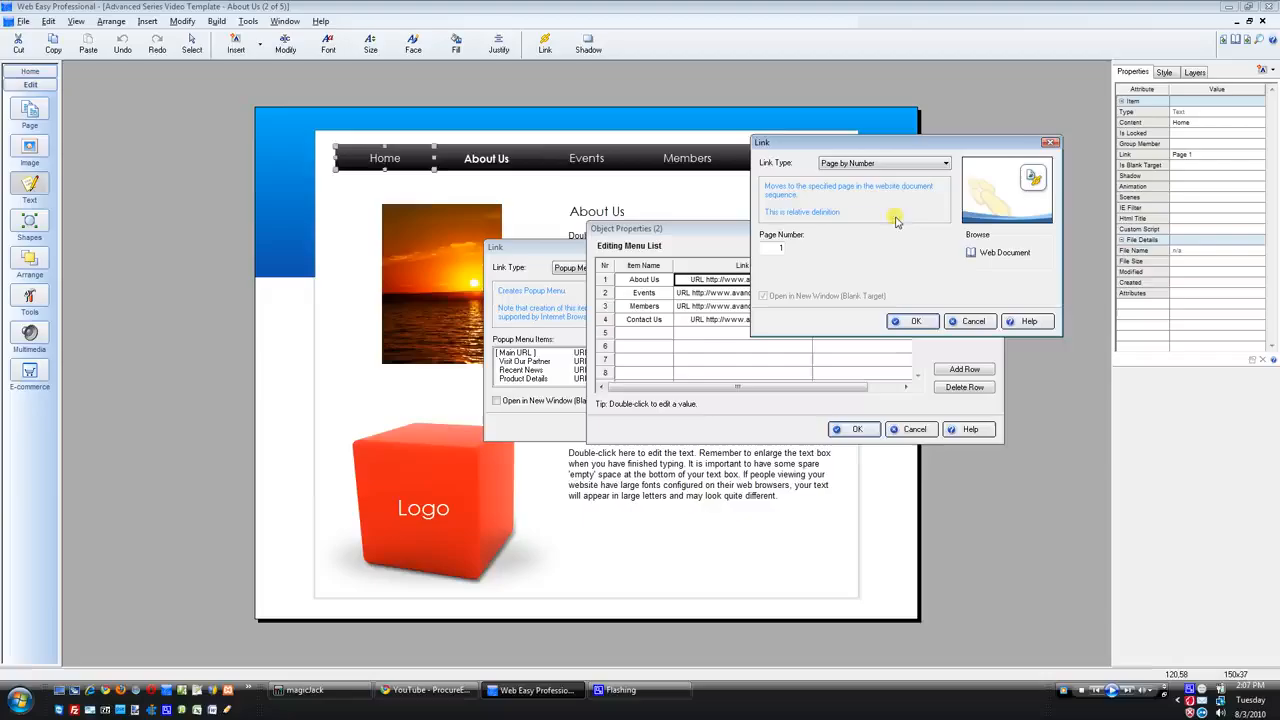
click(897, 164)
click(897, 228)
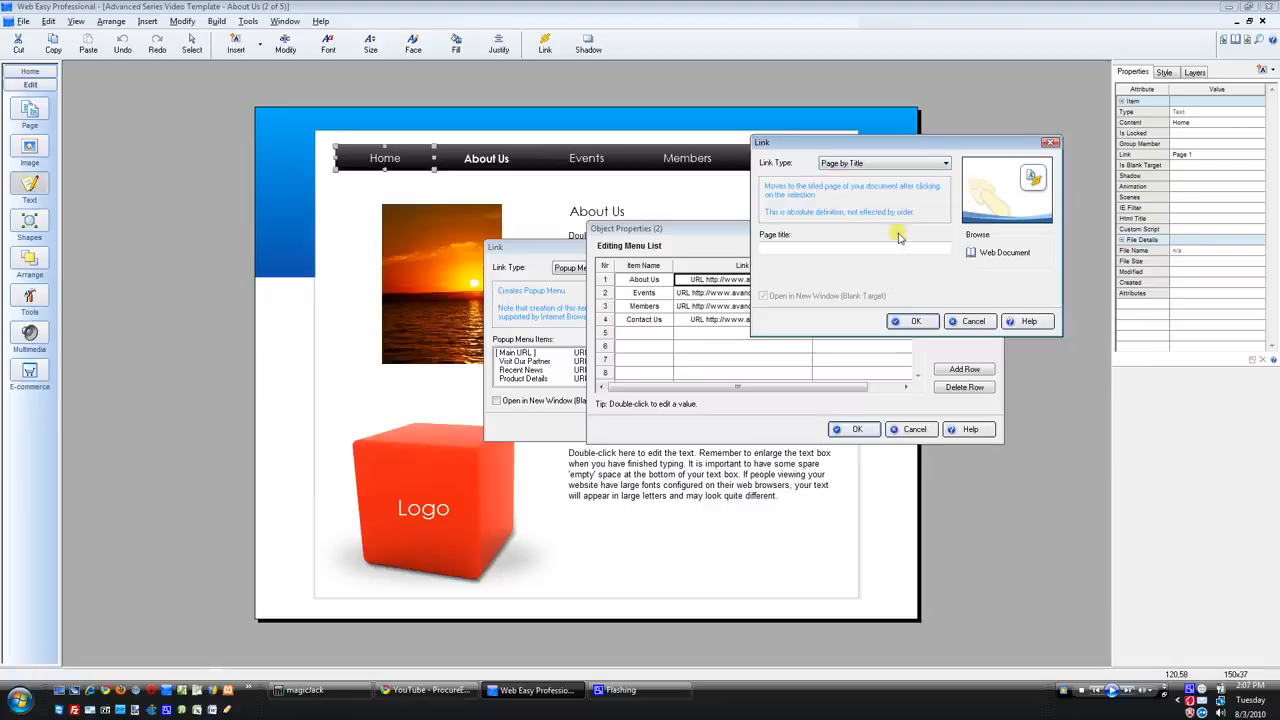
click(1040, 253)
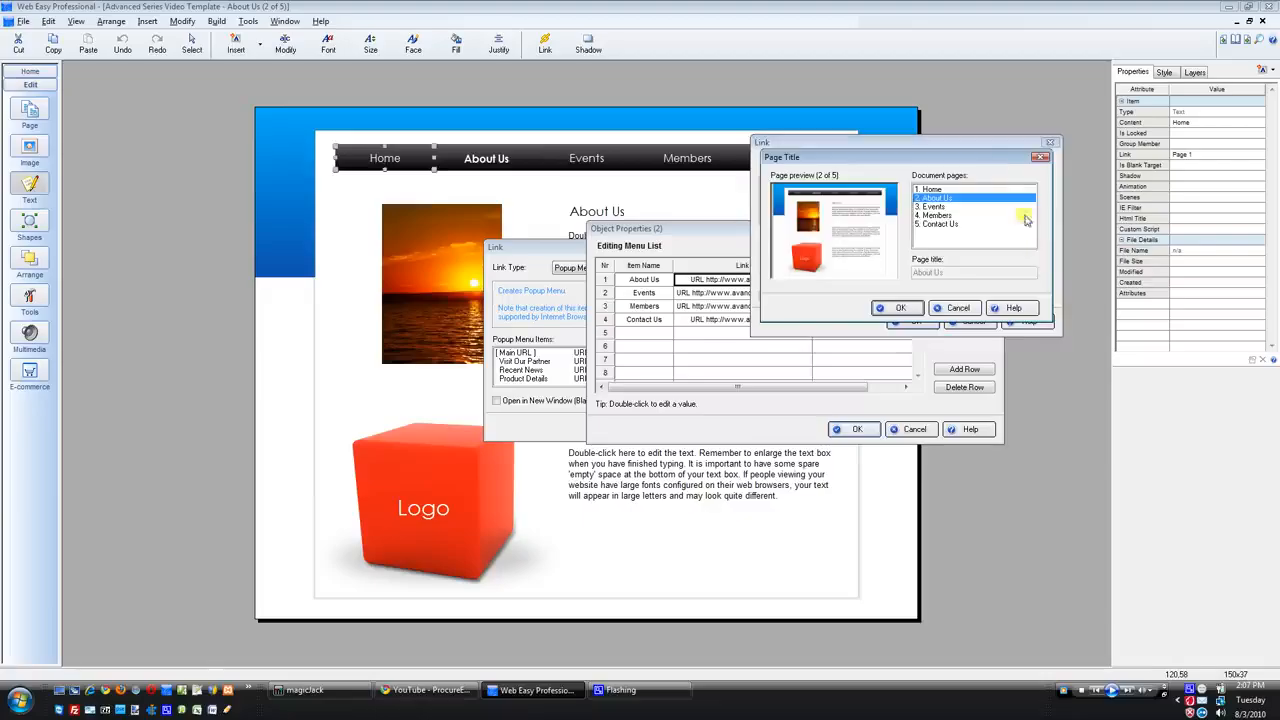
drag(998, 160, 994, 288)
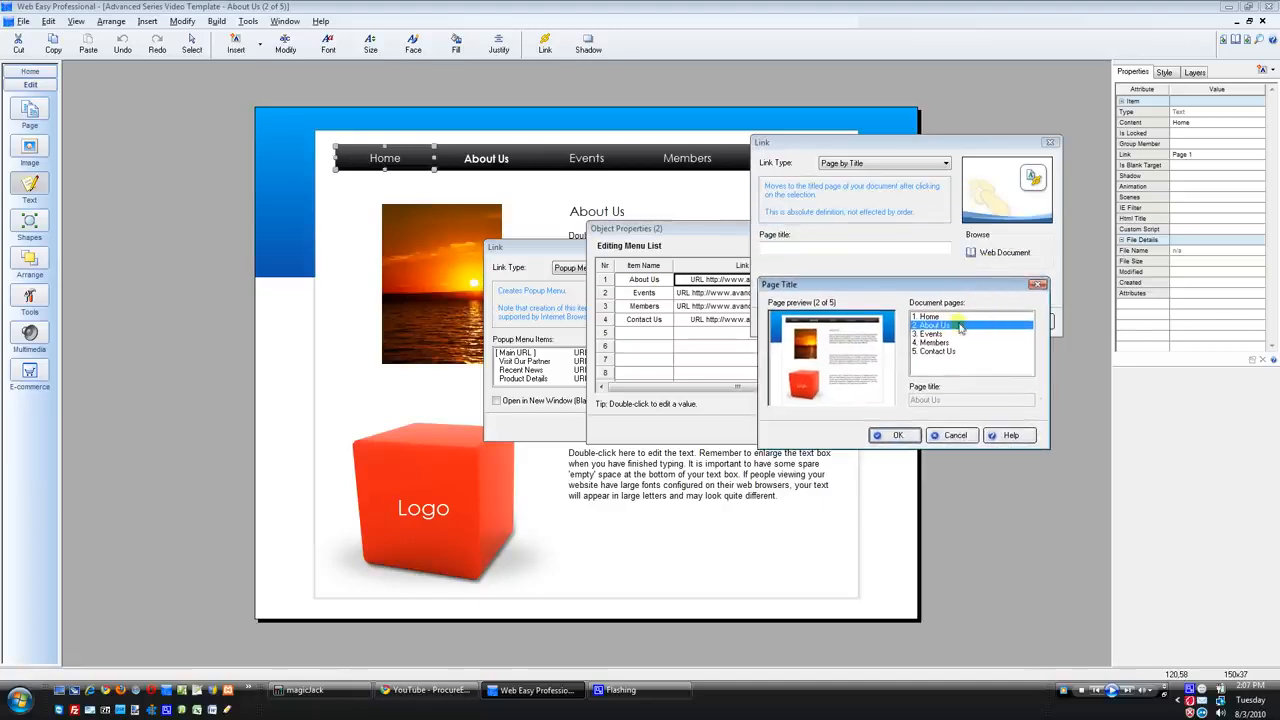
click(906, 436)
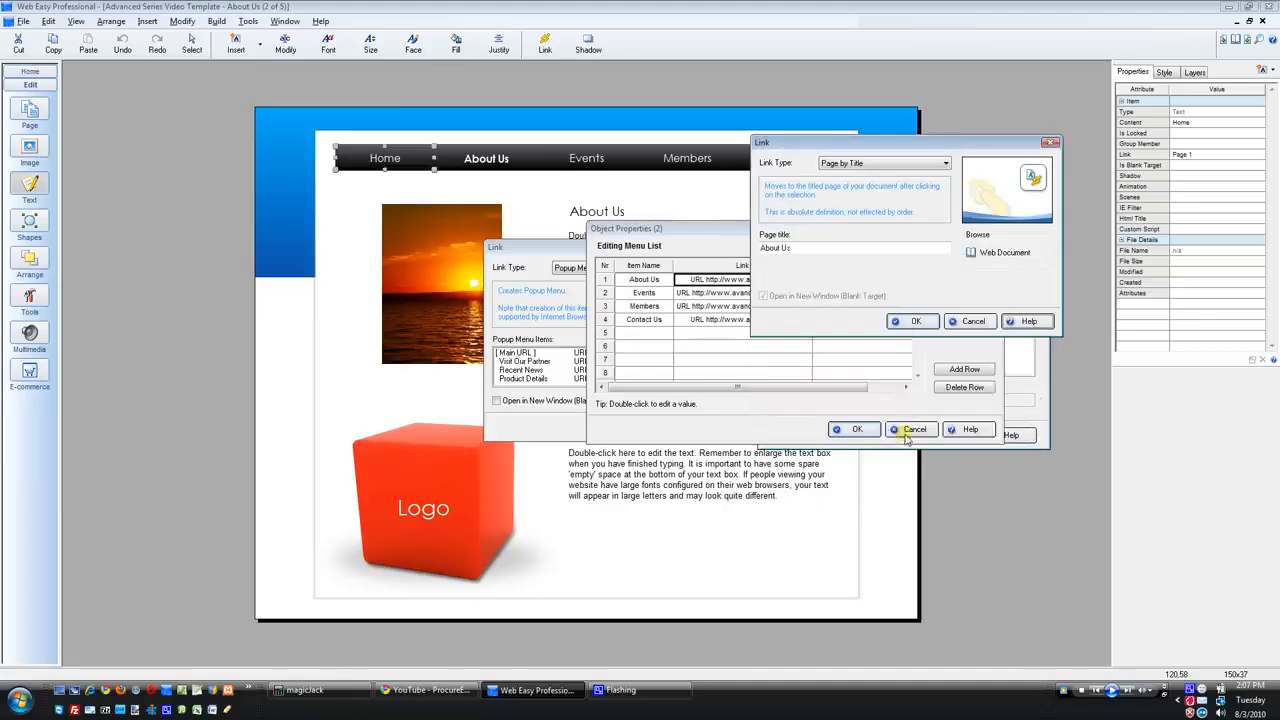
click(916, 321)
Step: Link the Events menu item to the Events document page using the Page by Title link type
double_click(741, 293)
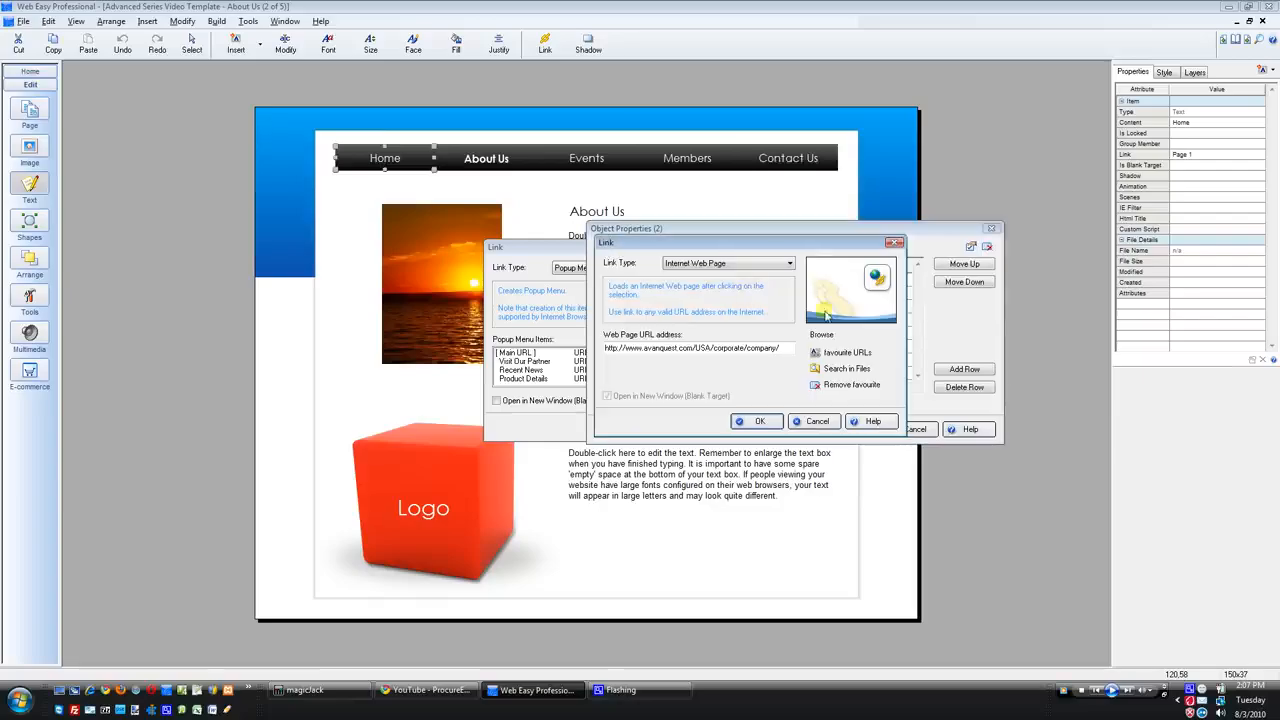
click(789, 262)
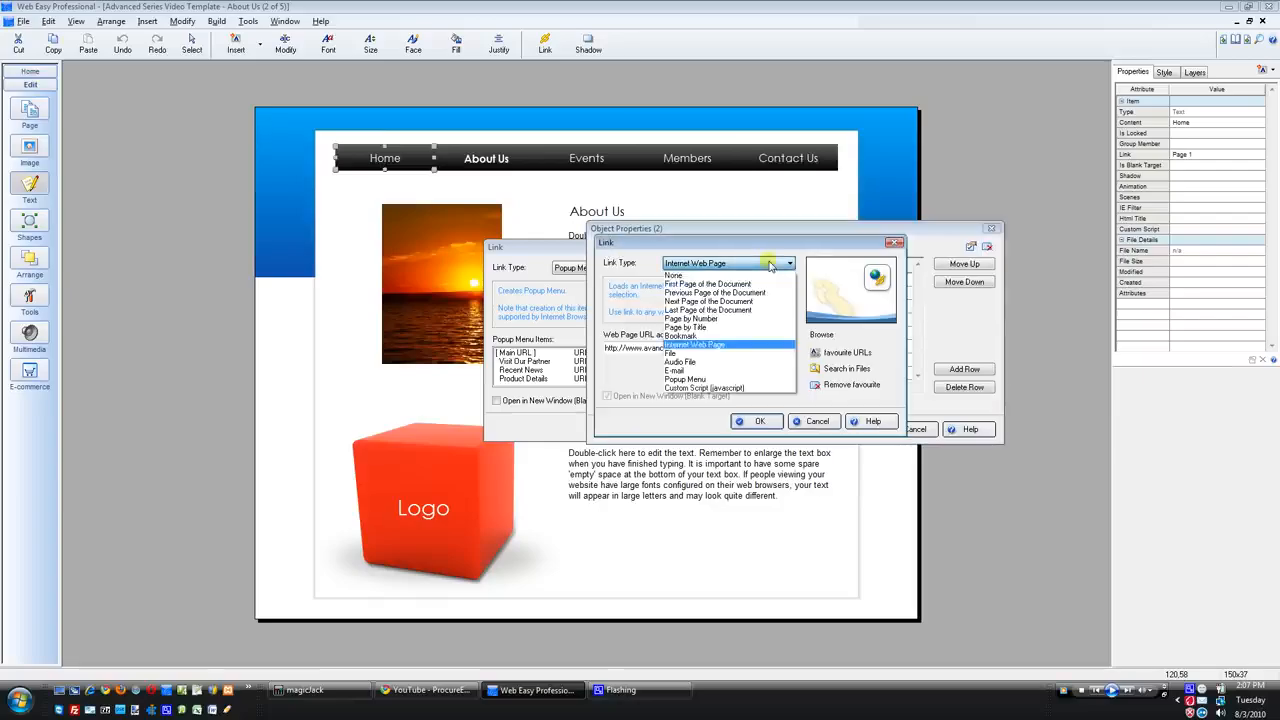
click(762, 334)
click(828, 352)
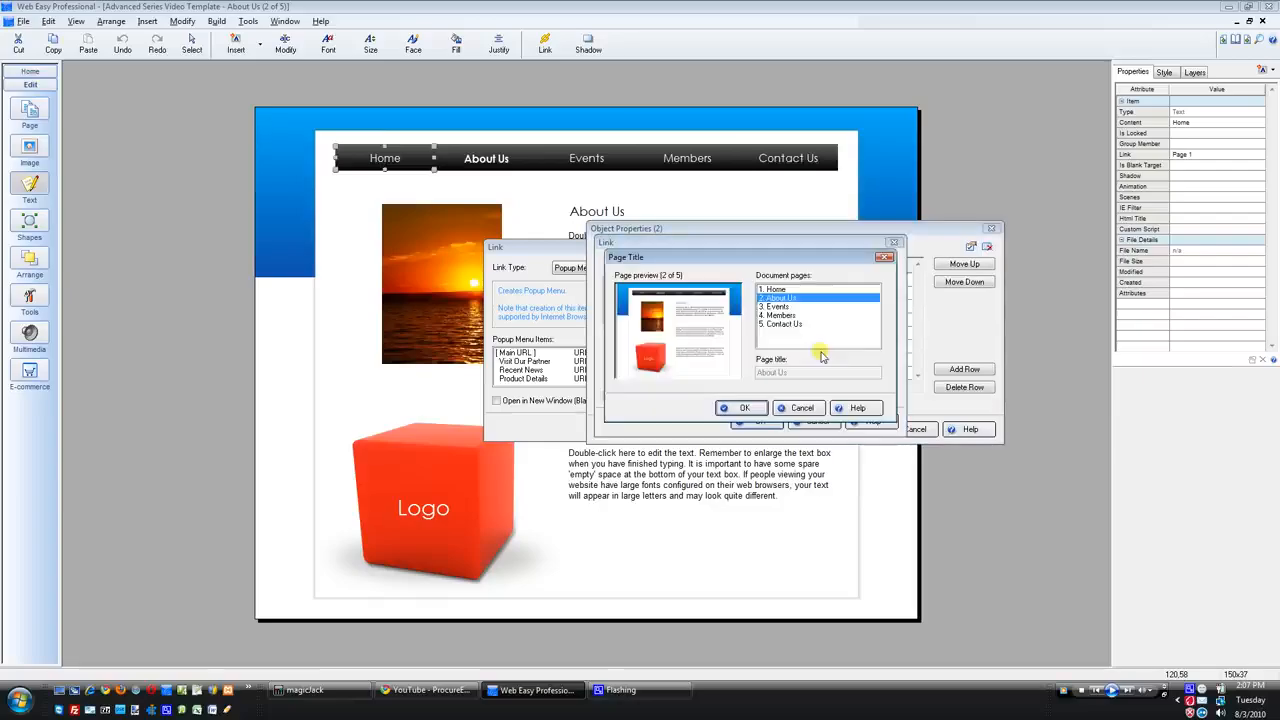
click(795, 307)
click(744, 407)
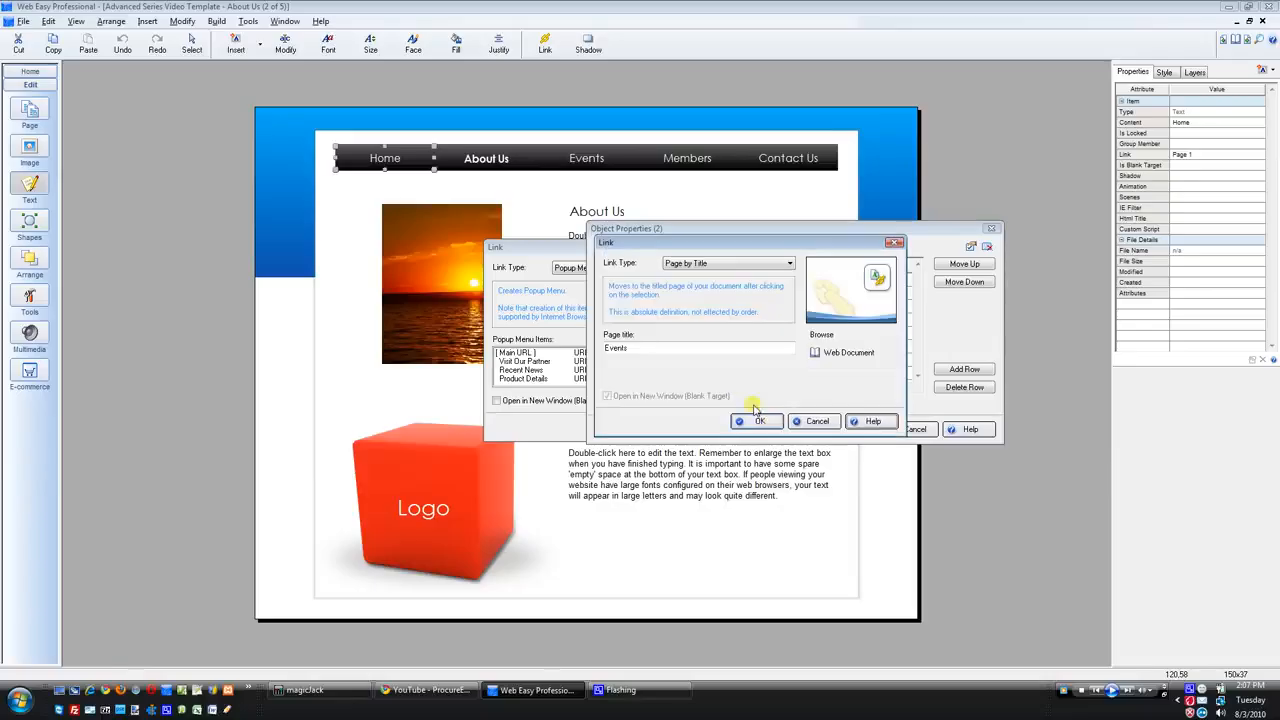
click(760, 421)
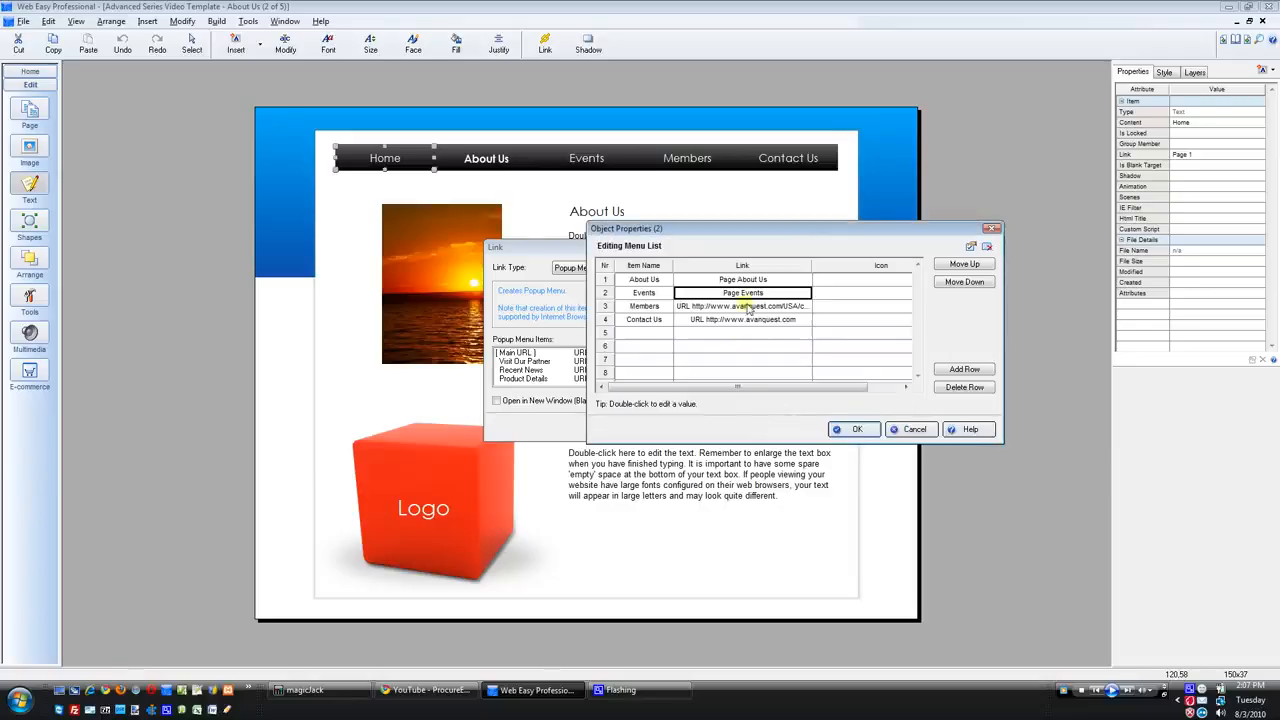
Step: Link the Members menu item to the Members document page using the Page by Title link type
double_click(748, 306)
click(734, 263)
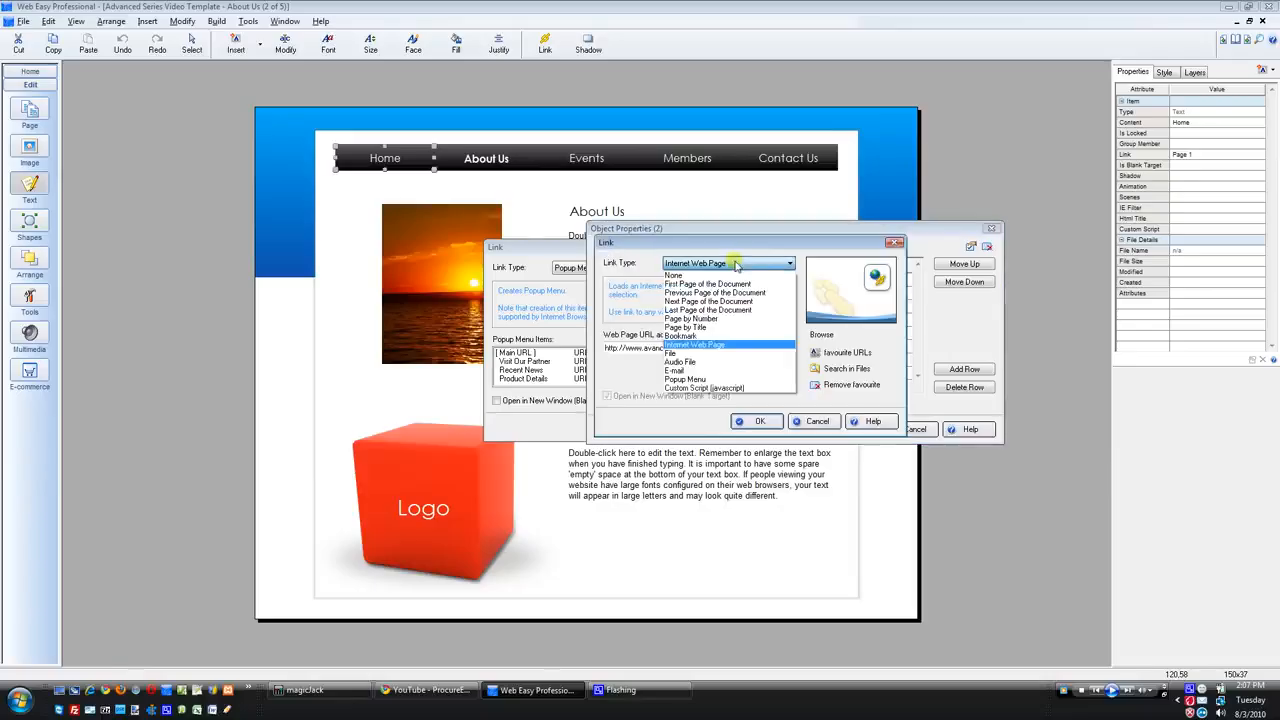
click(730, 330)
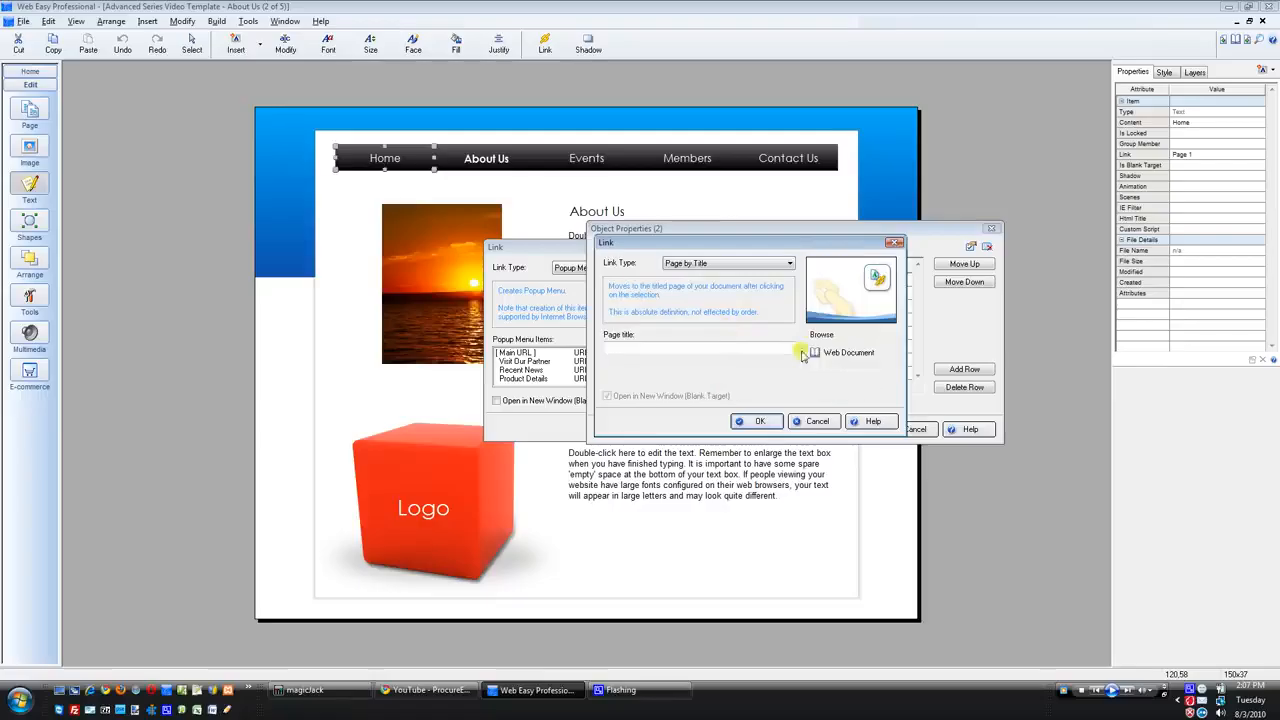
click(805, 352)
click(790, 316)
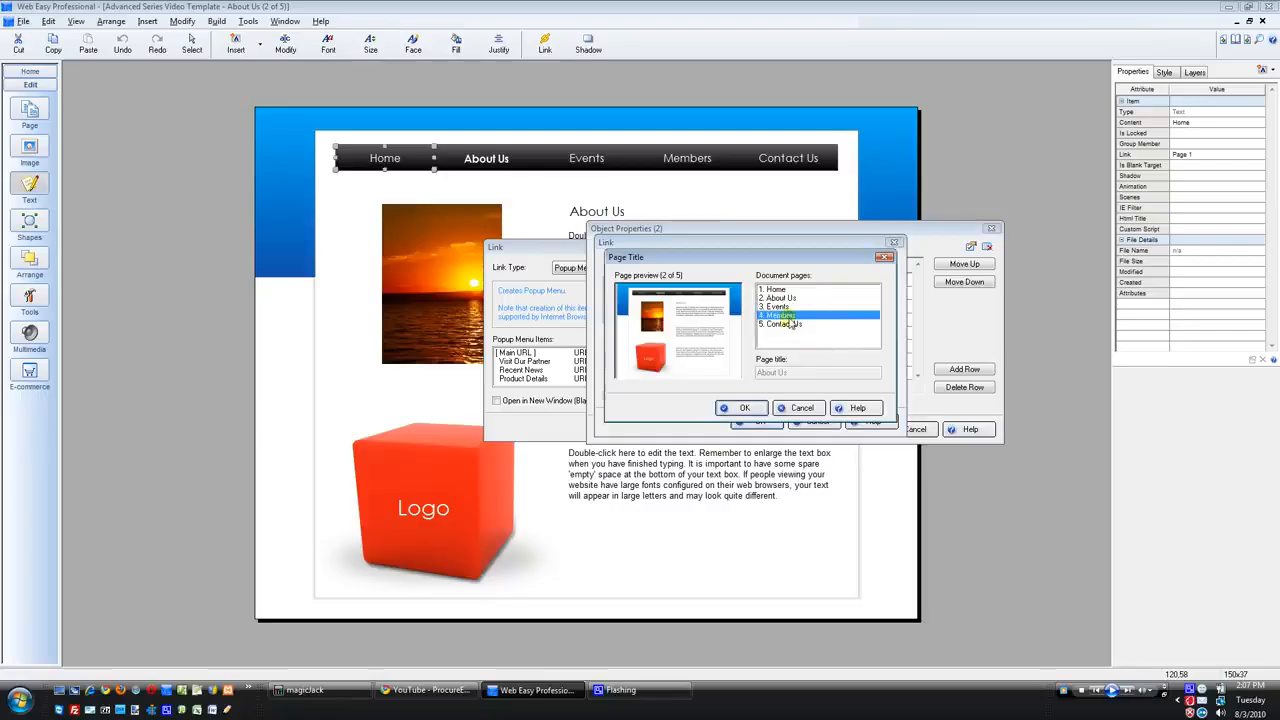
click(763, 410)
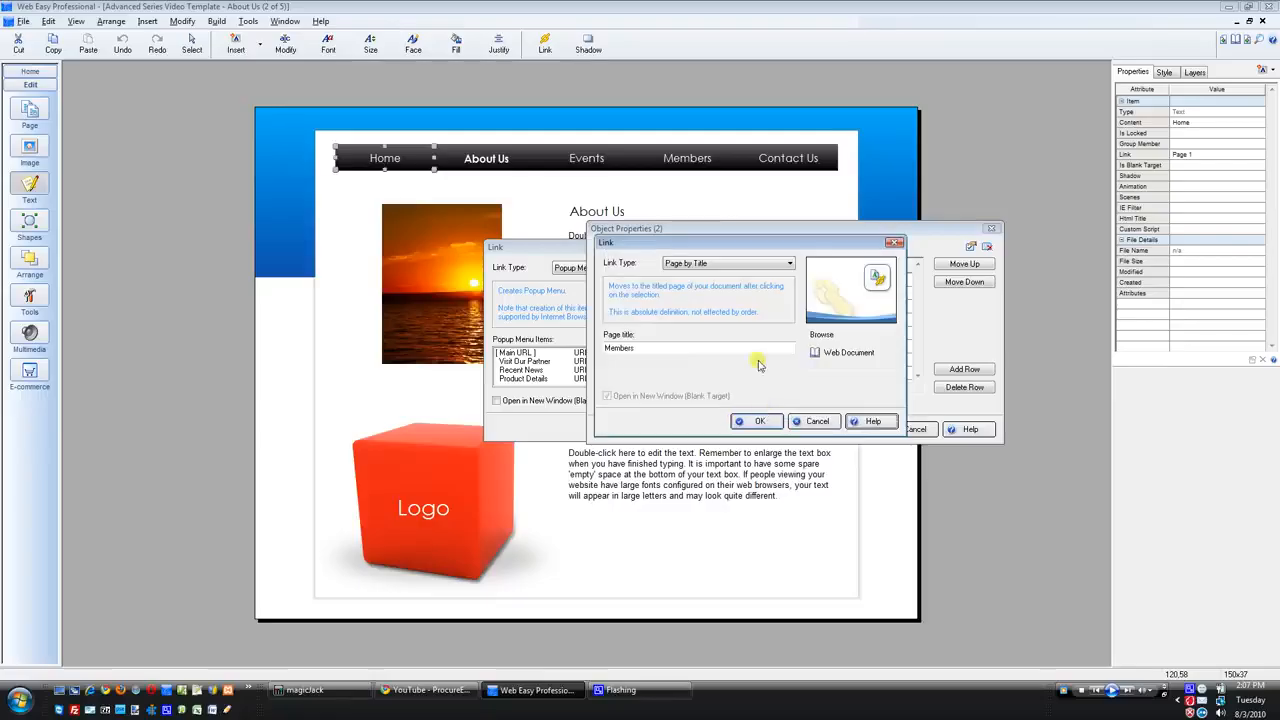
click(757, 420)
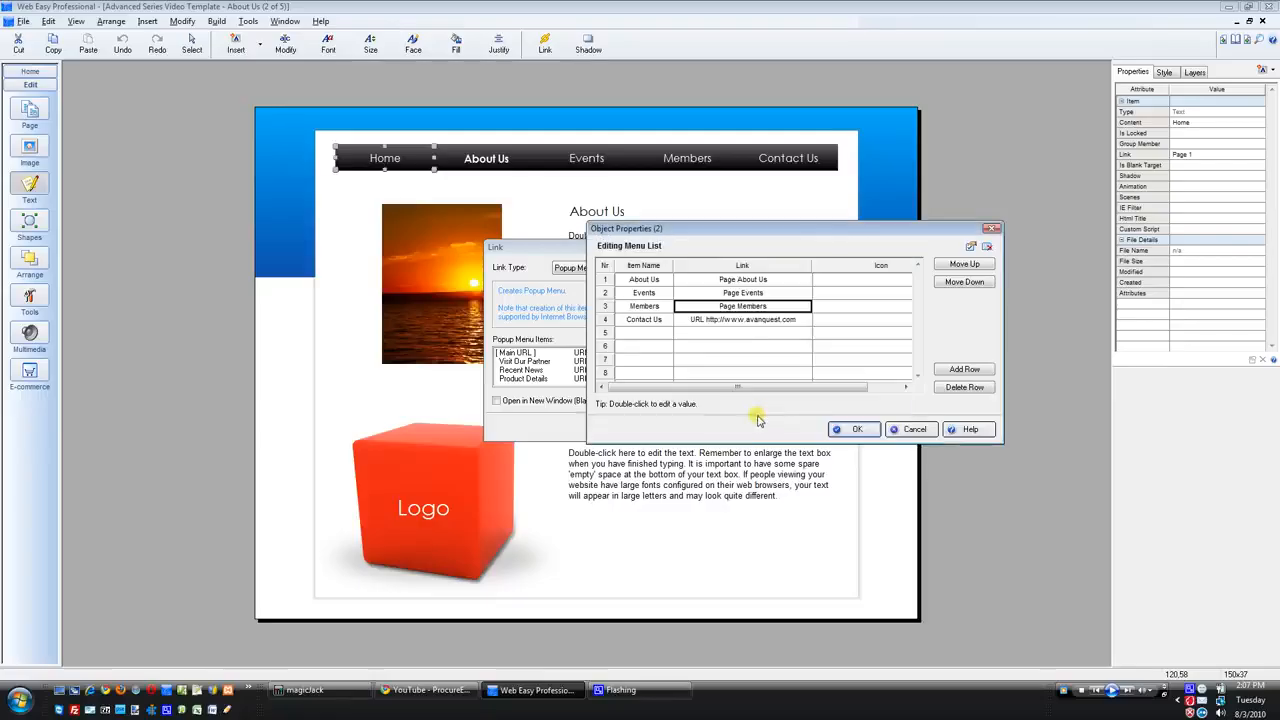
Step: Link the Contact Us menu item to the Contact Us page by title, and accept the edited menu list
double_click(749, 320)
click(760, 263)
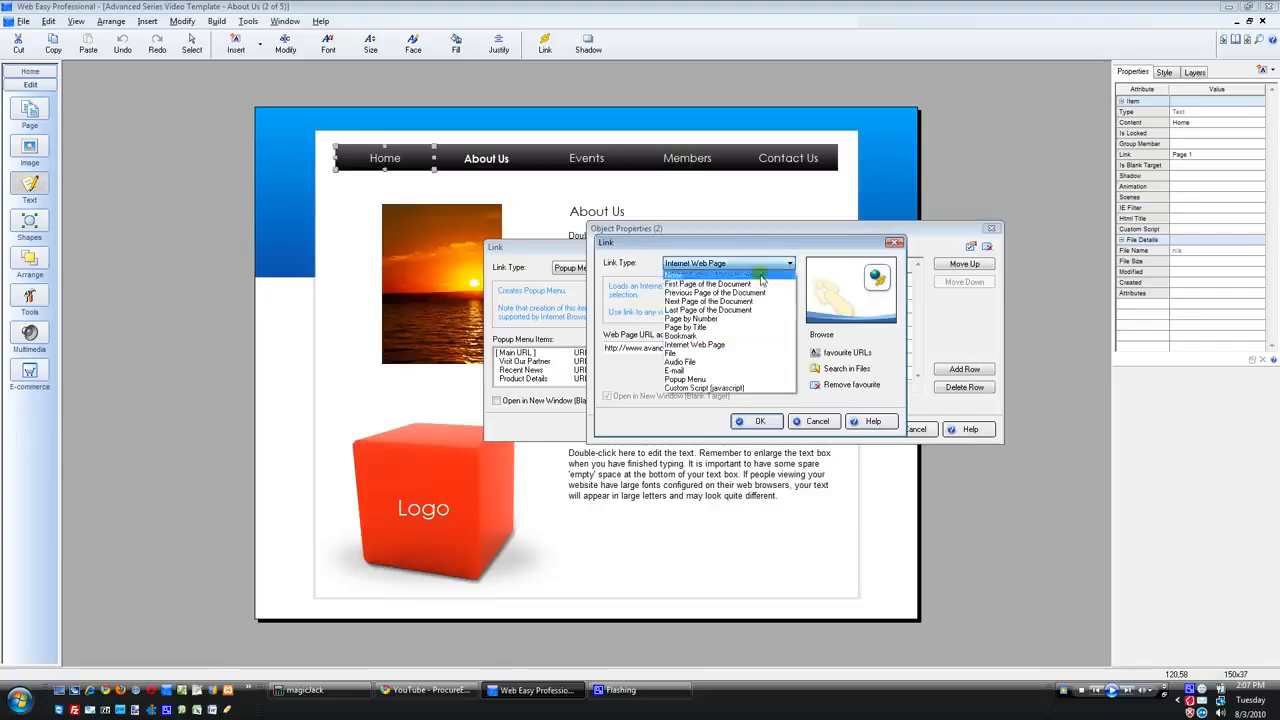
click(761, 328)
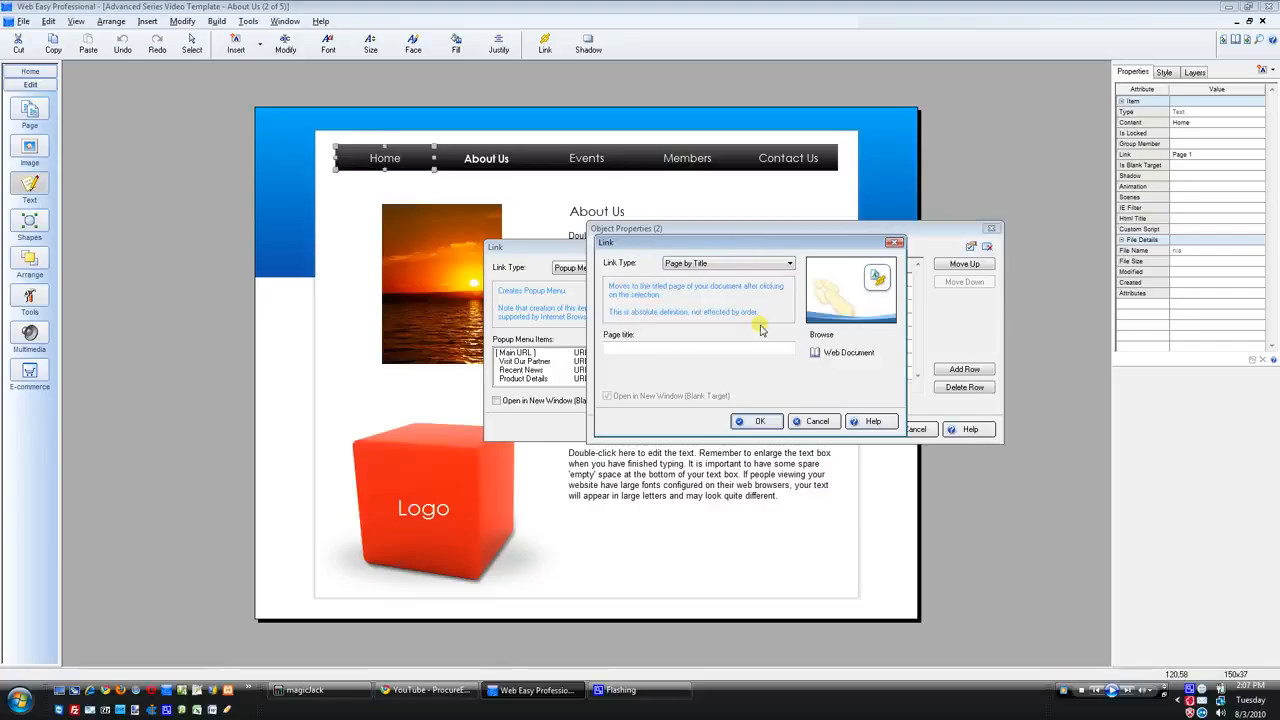
click(830, 353)
click(790, 324)
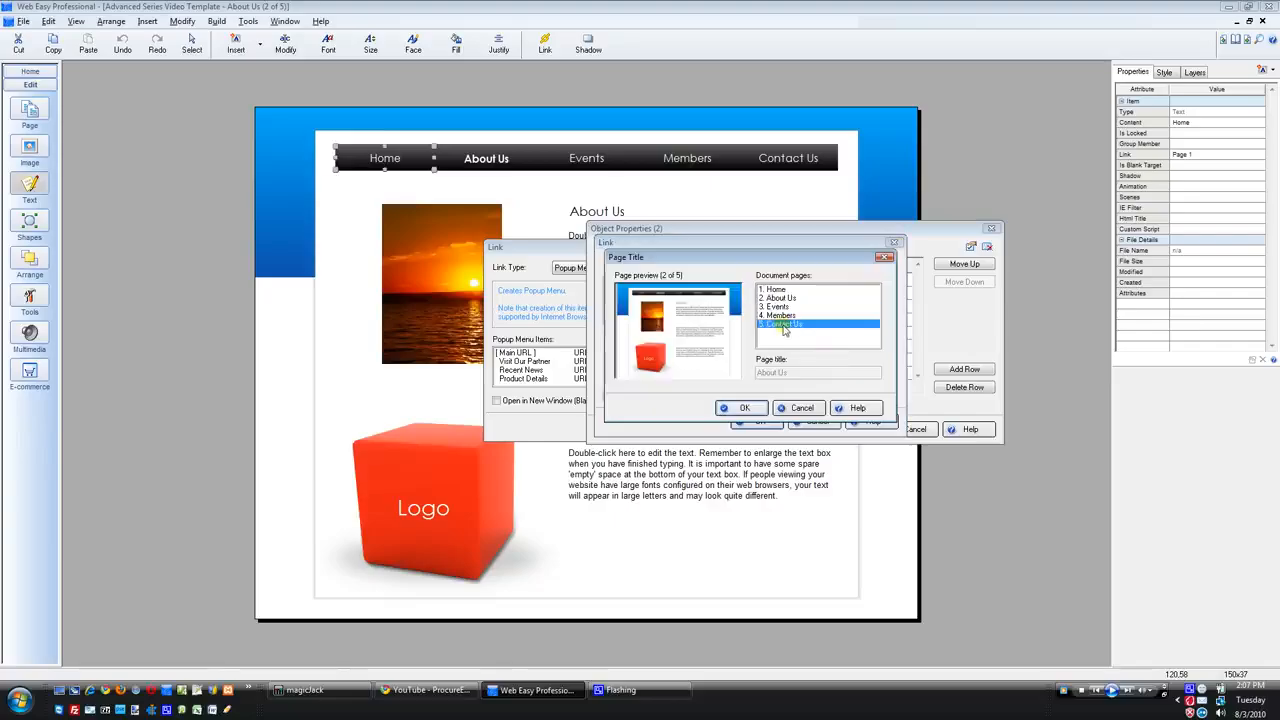
click(748, 407)
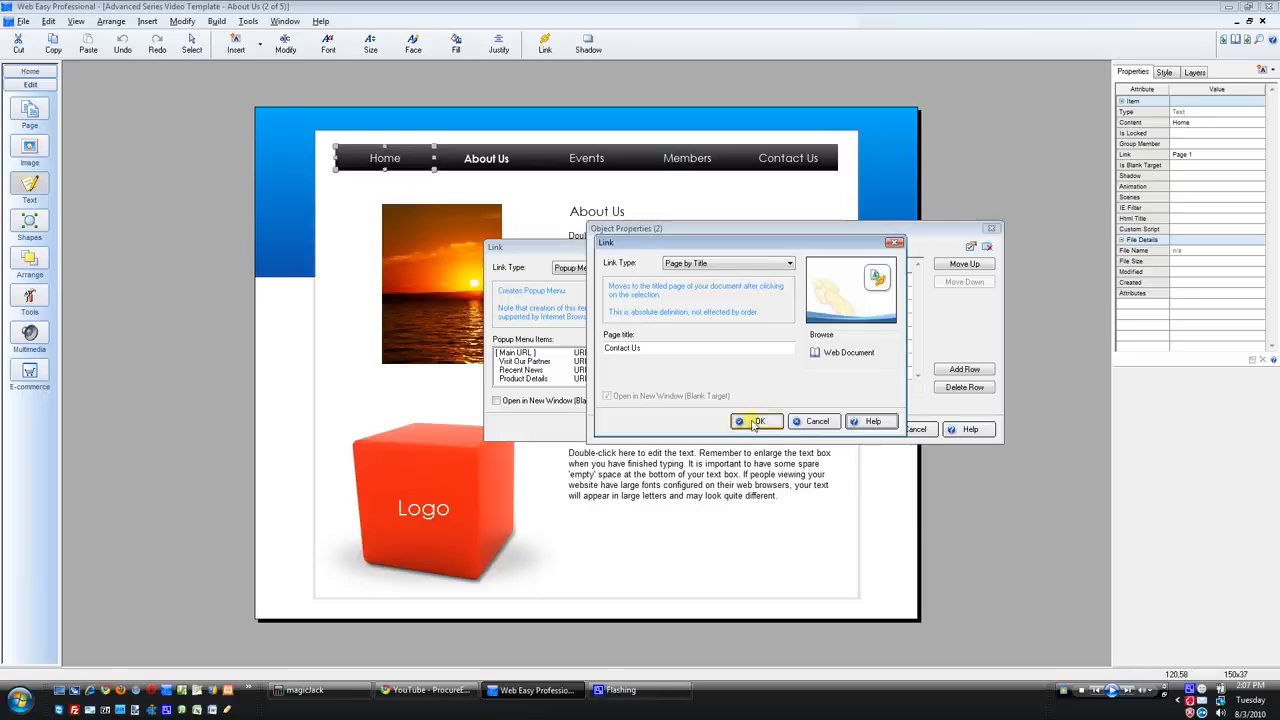
click(757, 424)
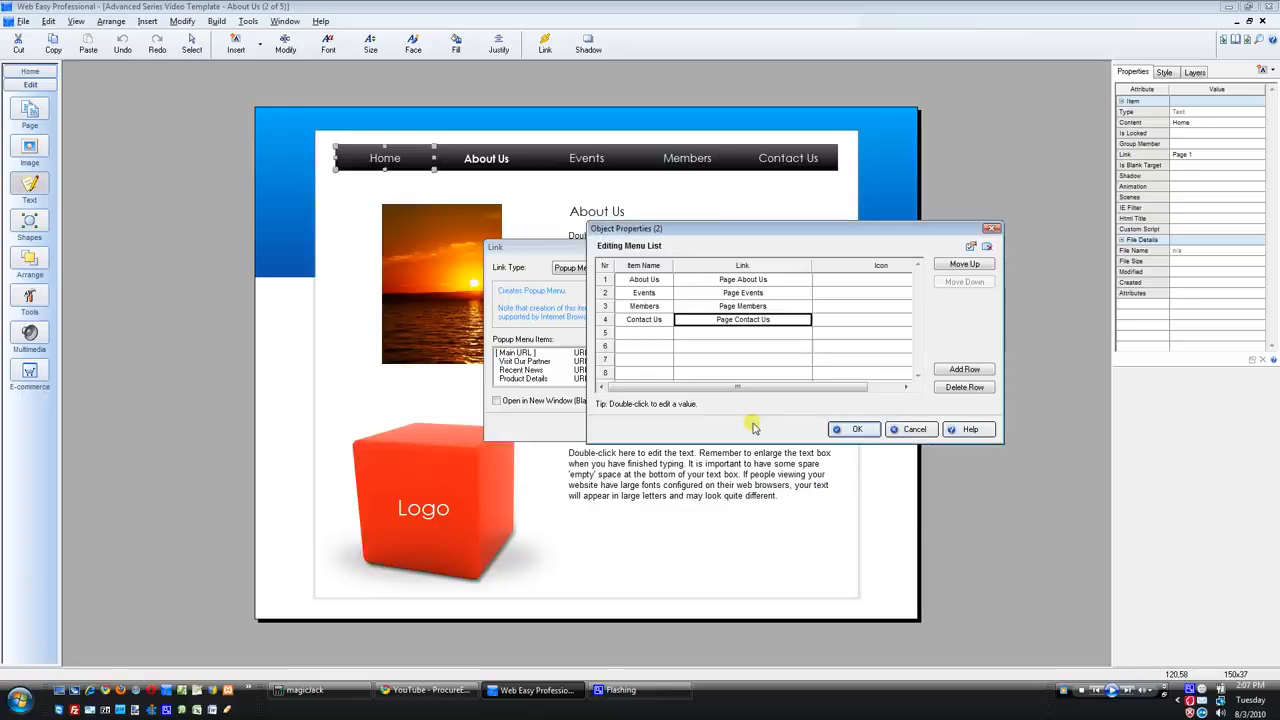
click(870, 434)
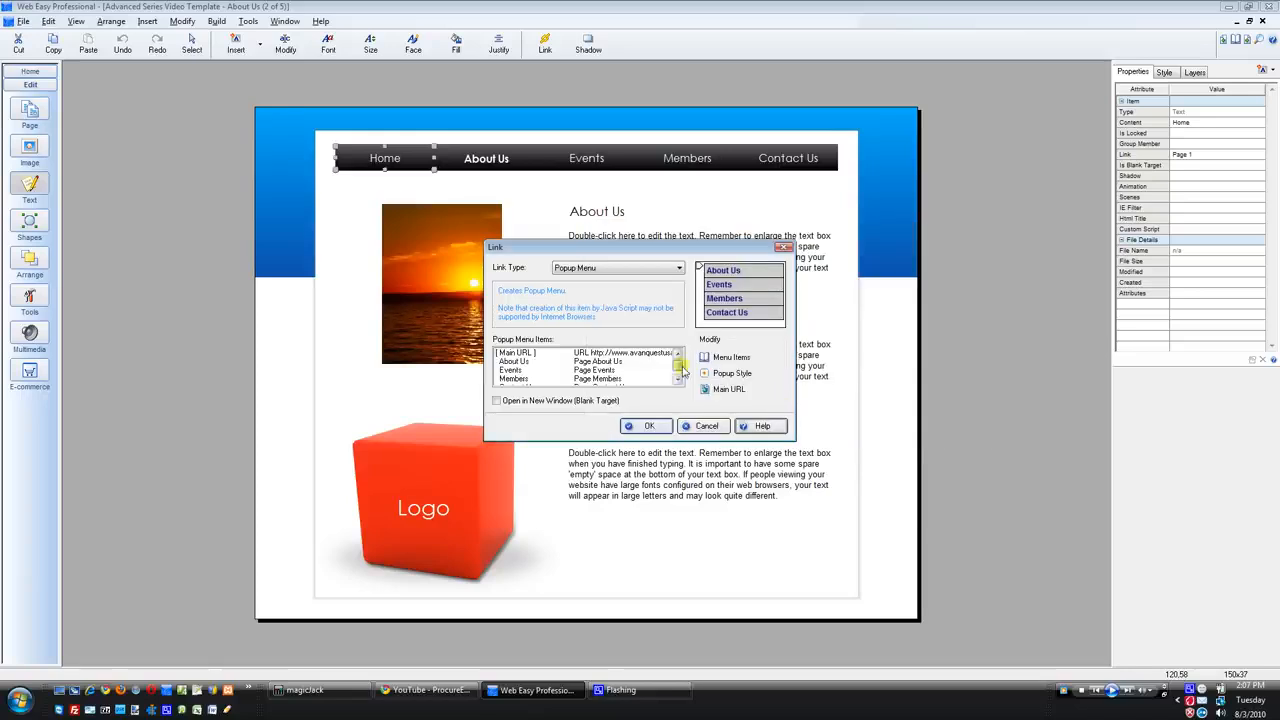
scroll(674, 370, down, 1)
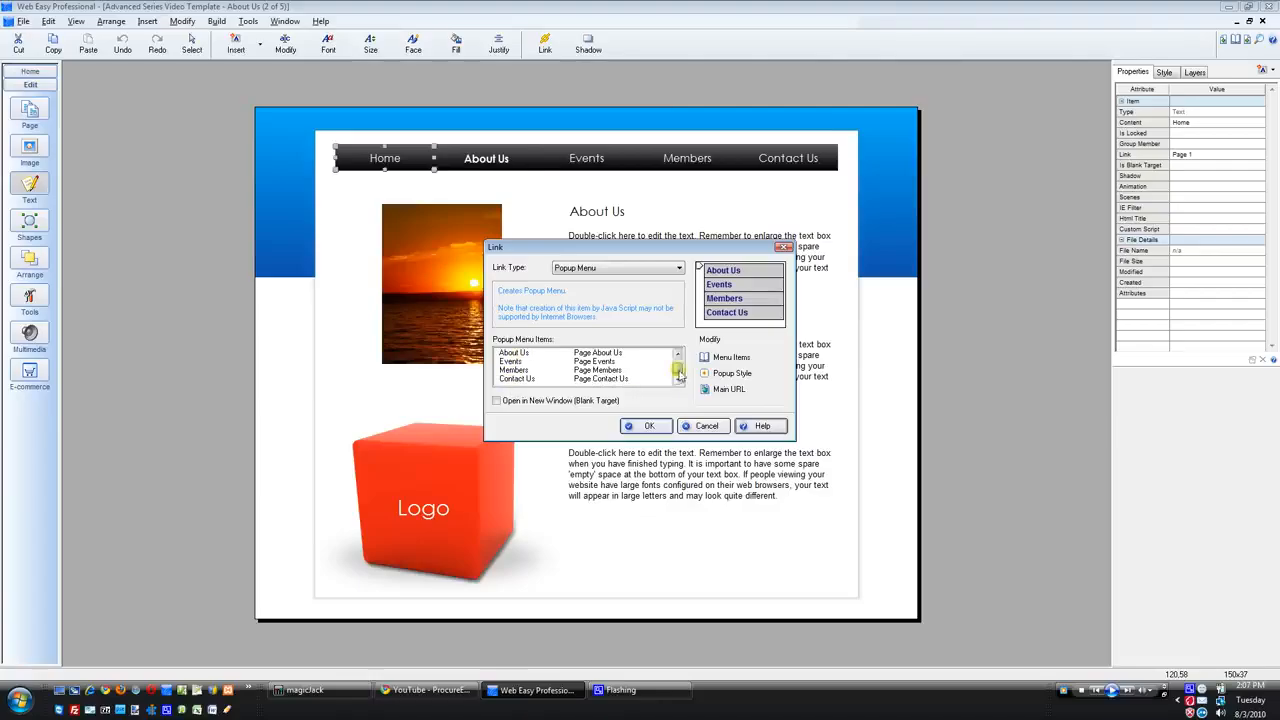
drag(677, 368, 677, 360)
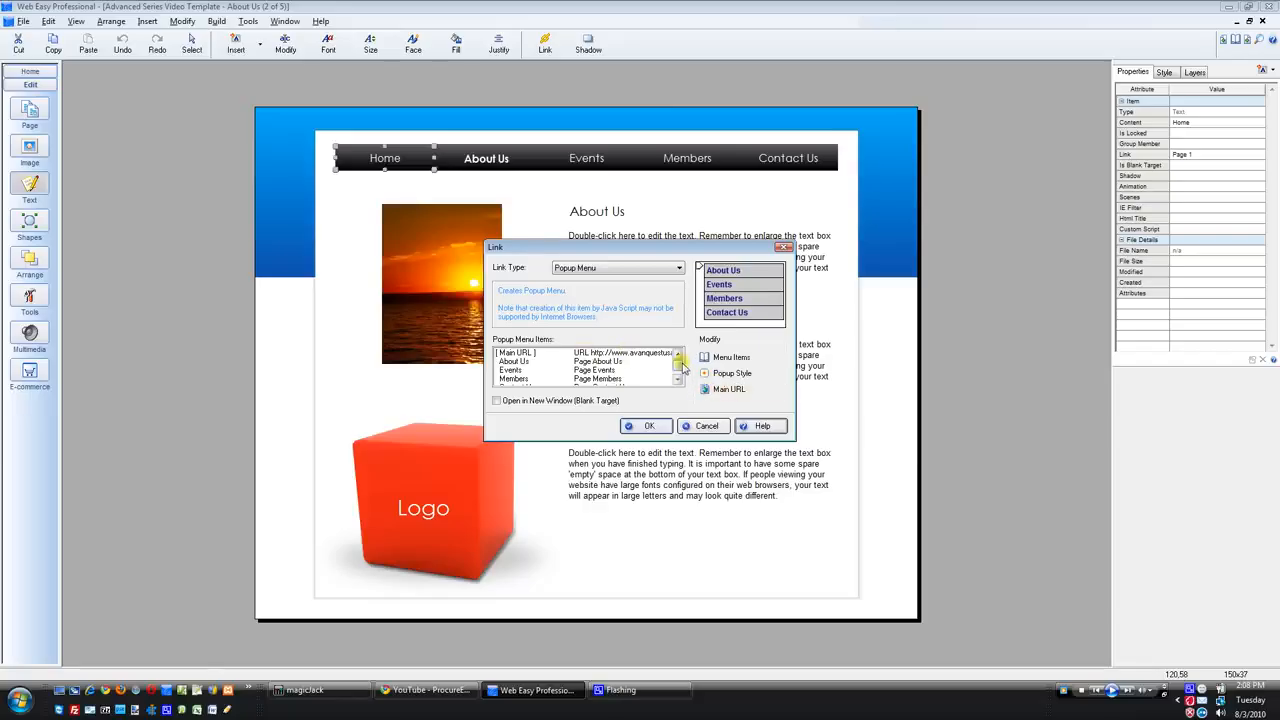
Step: Link the popup menu's Main URL to the Home document page, using the Page by Title link type
click(641, 355)
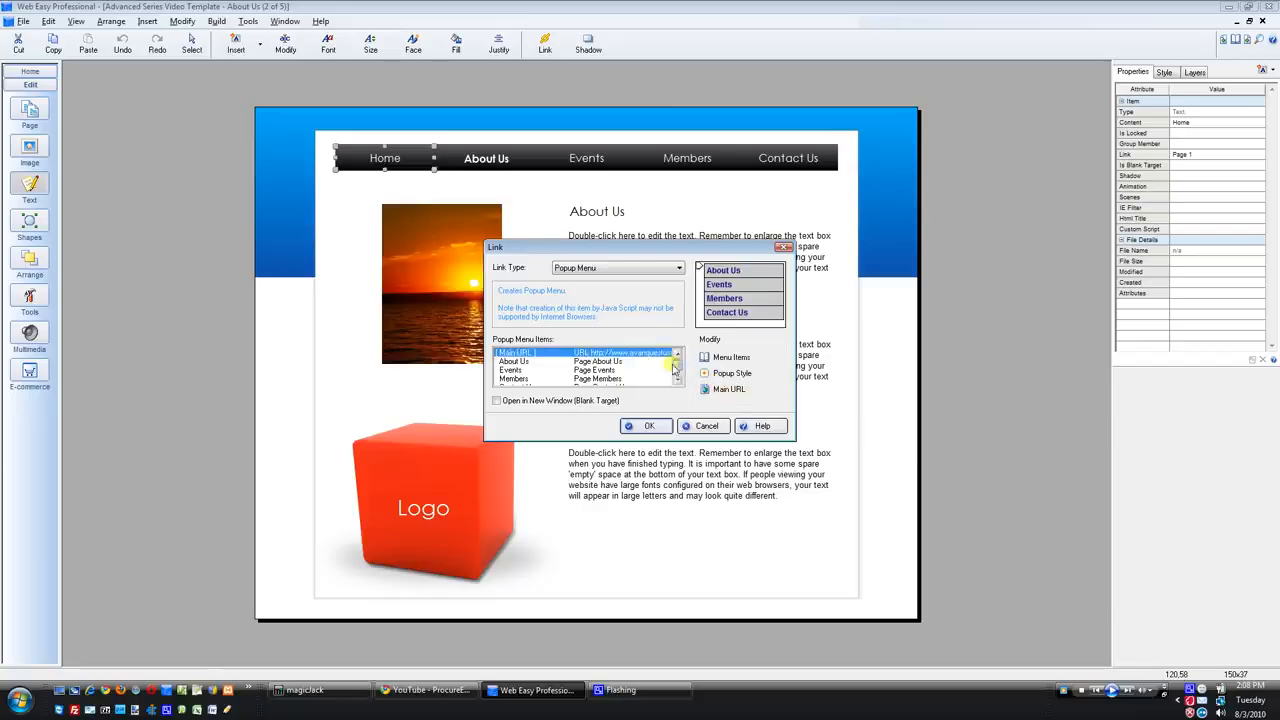
click(728, 391)
click(673, 285)
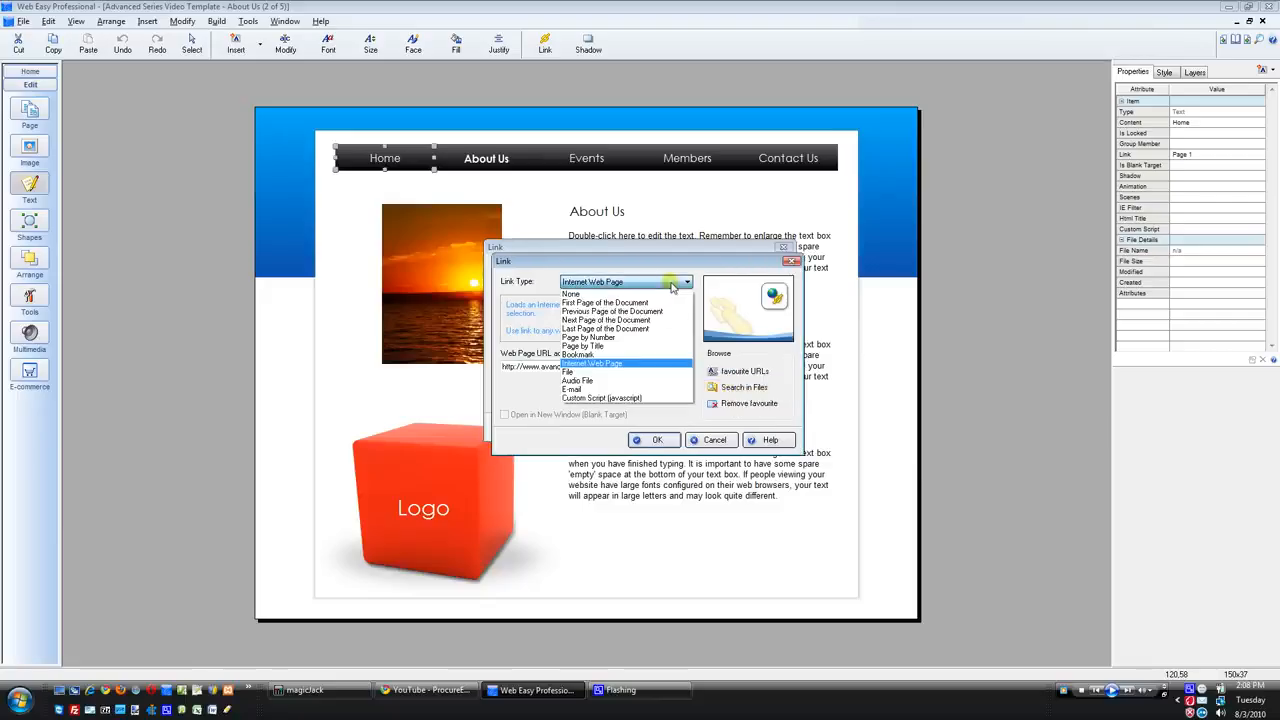
click(590, 346)
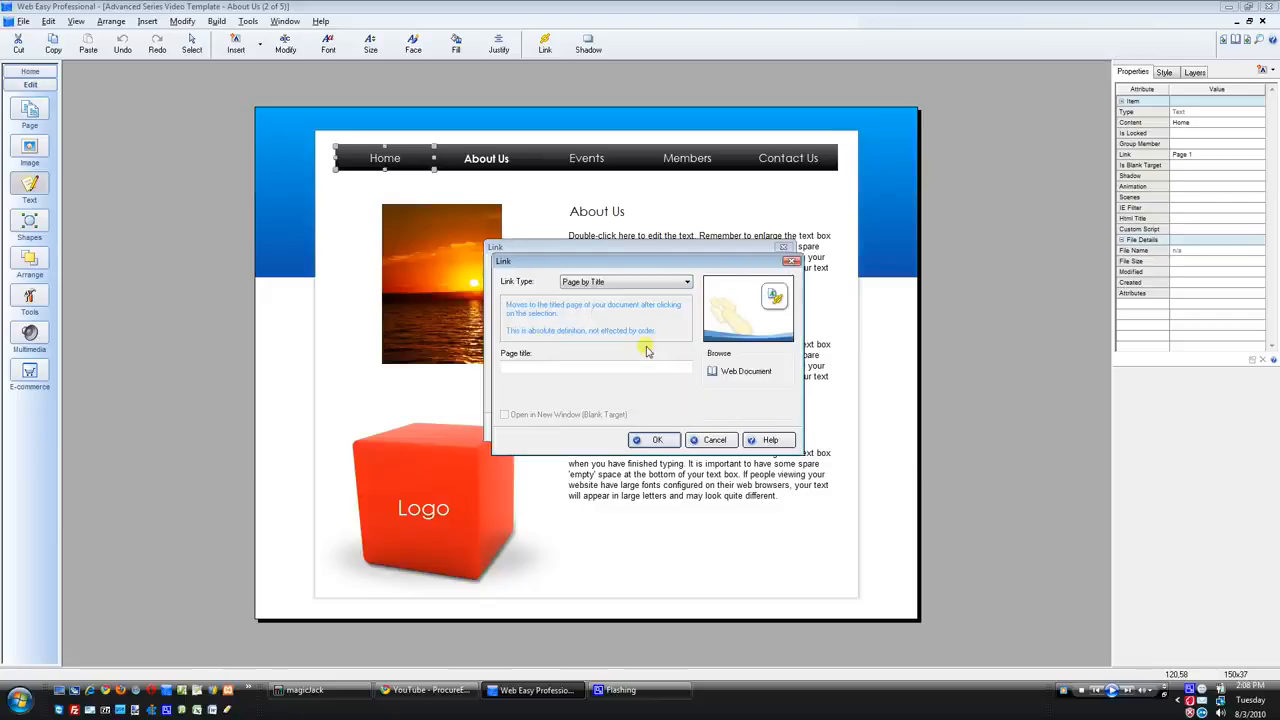
click(714, 373)
click(703, 310)
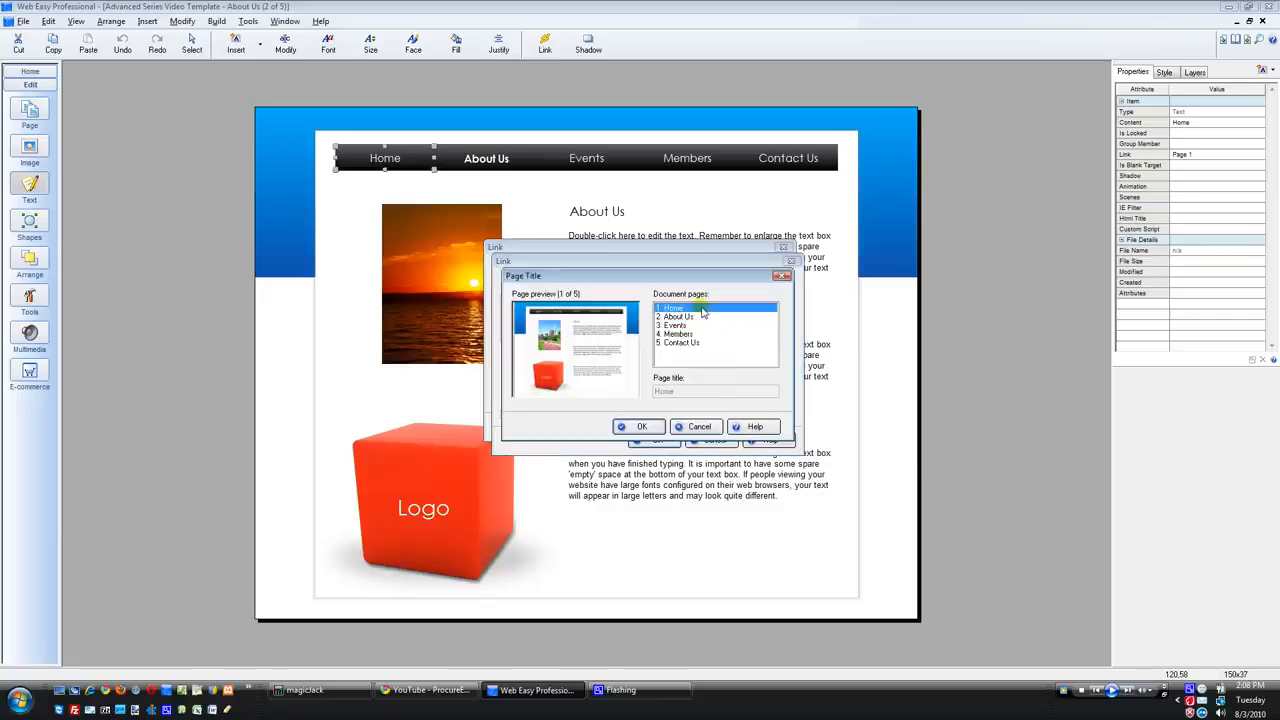
click(640, 426)
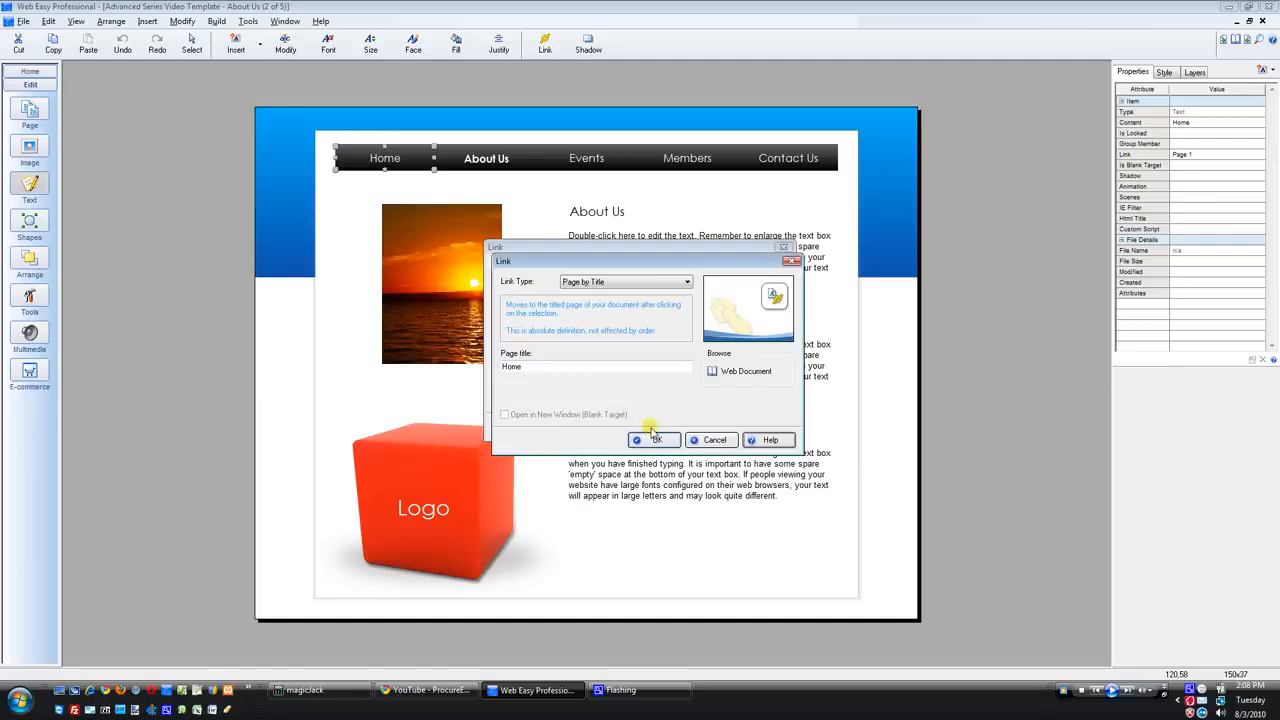
click(652, 440)
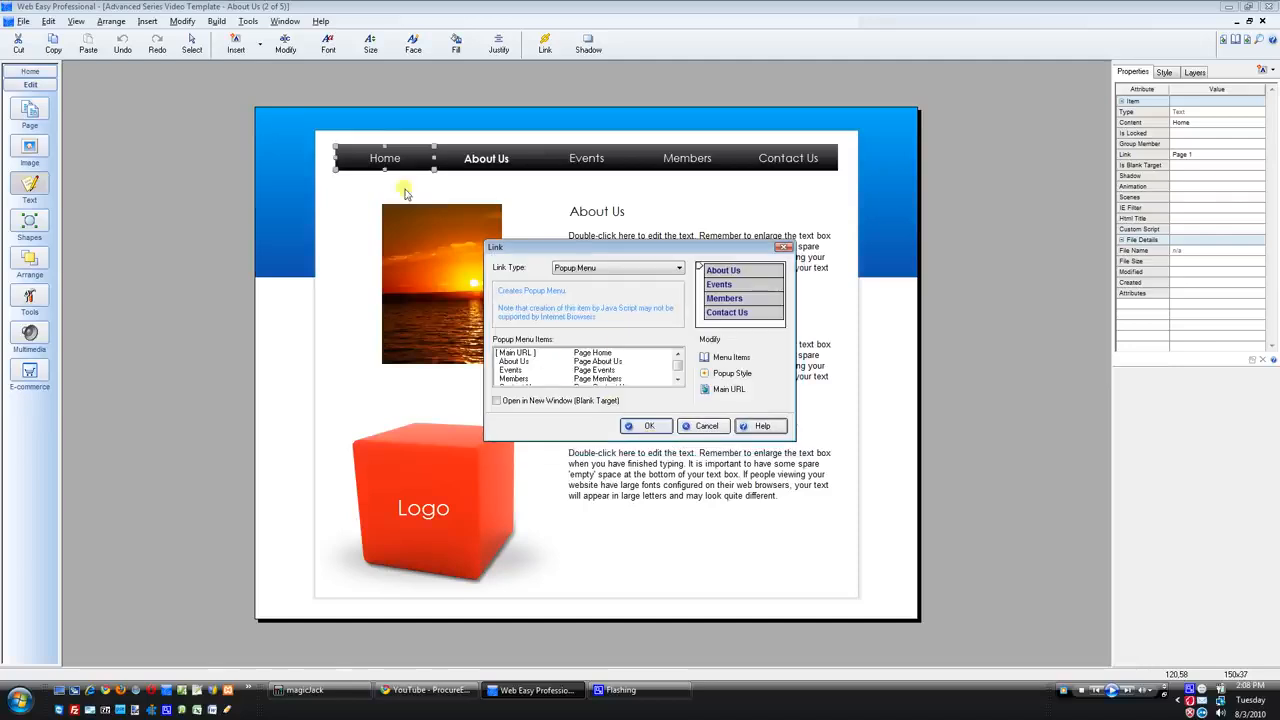
Step: Set the popup menu style's Offset Position to At the bottom
click(757, 378)
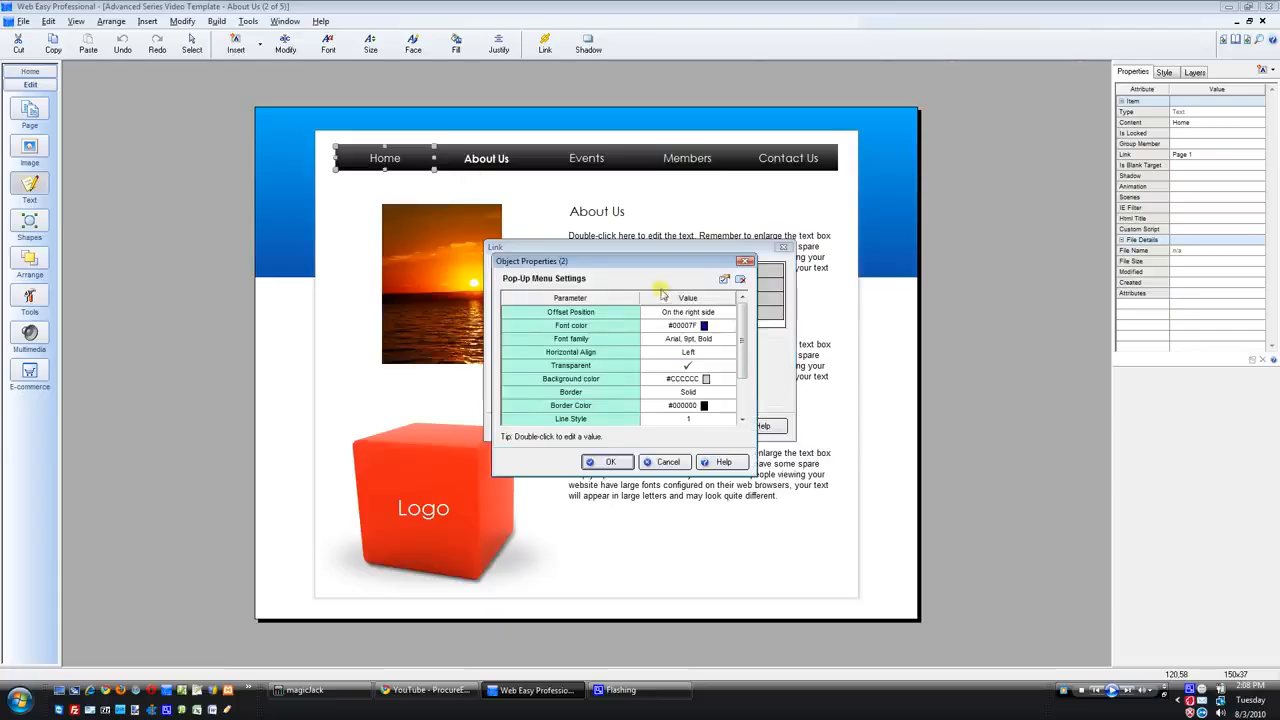
drag(663, 256, 852, 136)
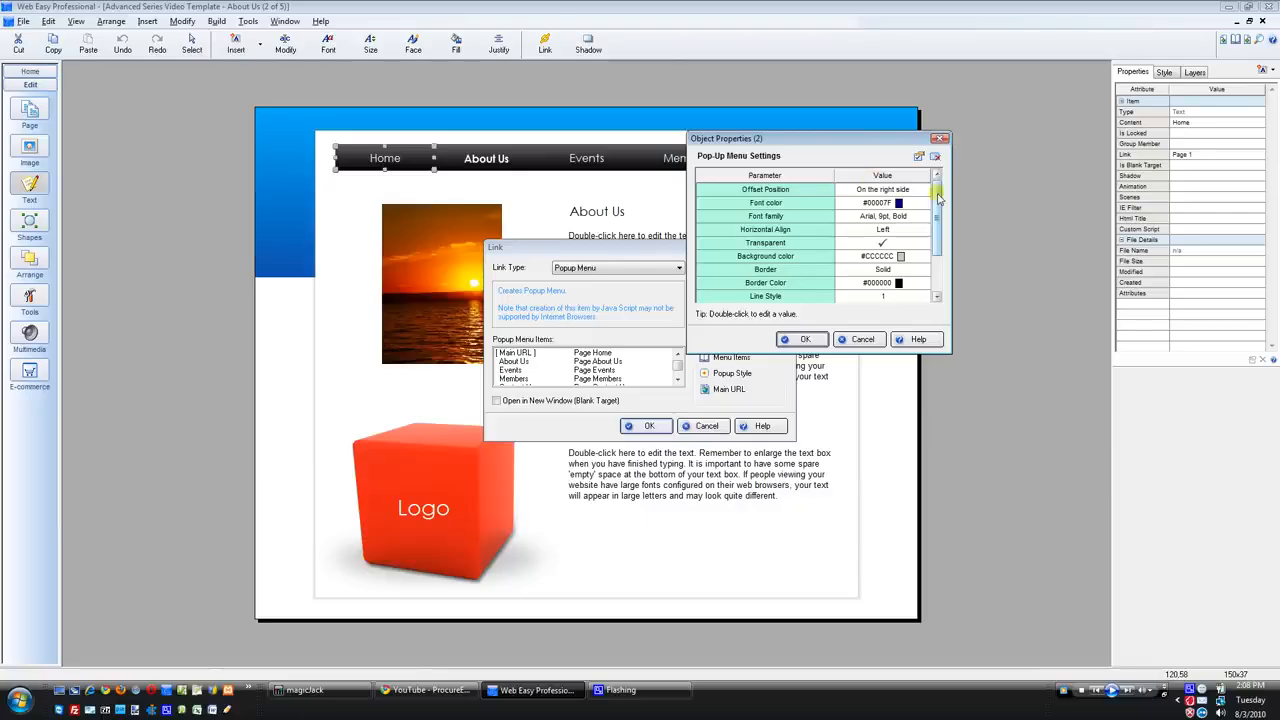
mouse_move(938, 197)
mouse_down()
mouse_move(940, 232)
mouse_move(940, 199)
mouse_up()
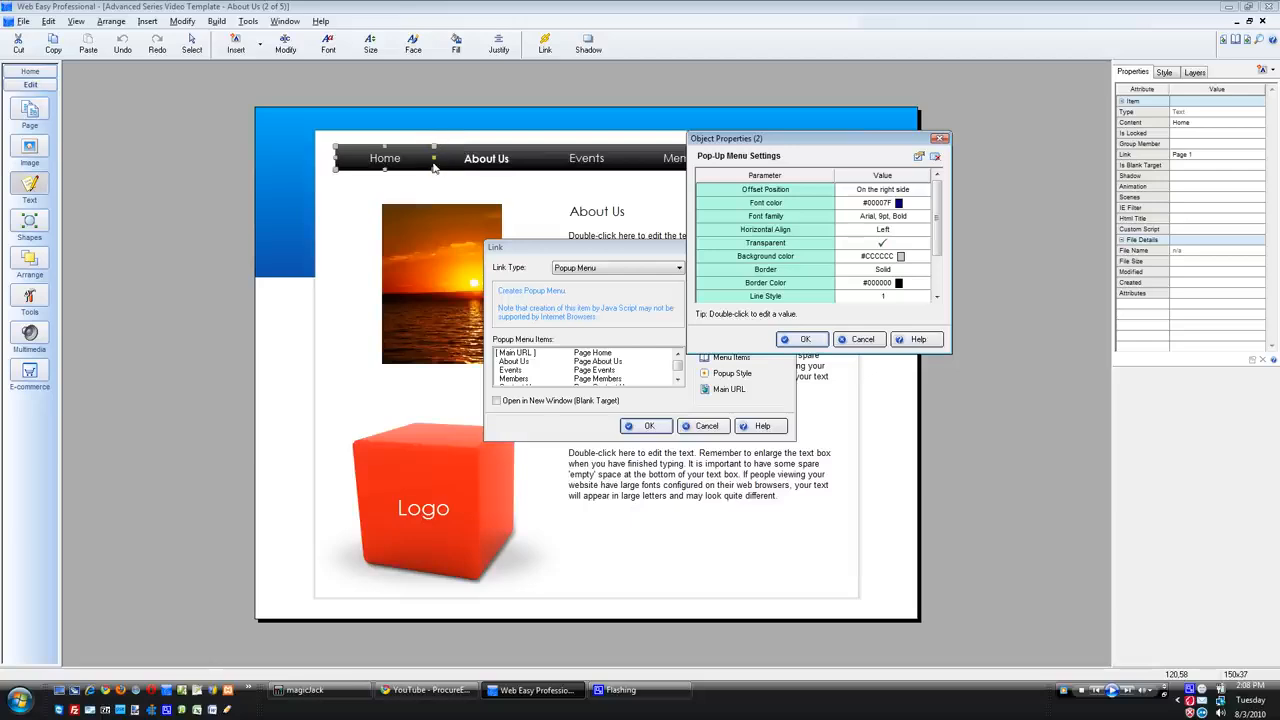
click(907, 191)
click(902, 216)
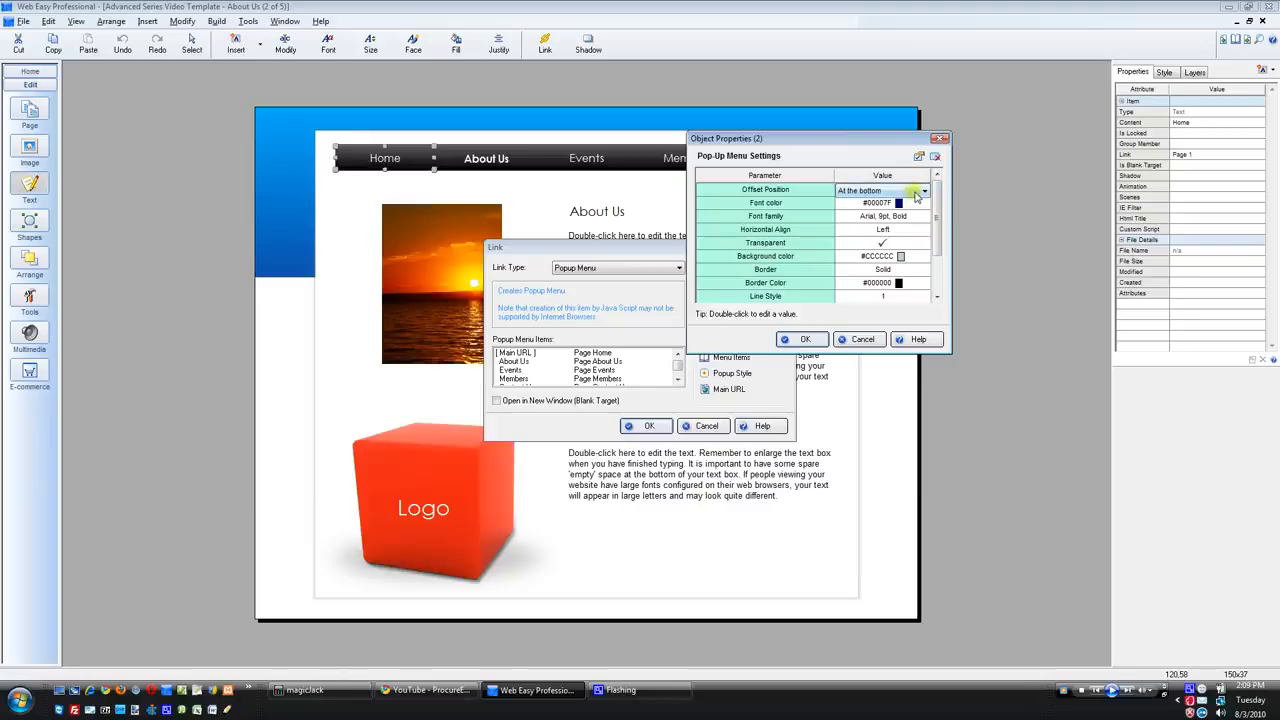
click(919, 192)
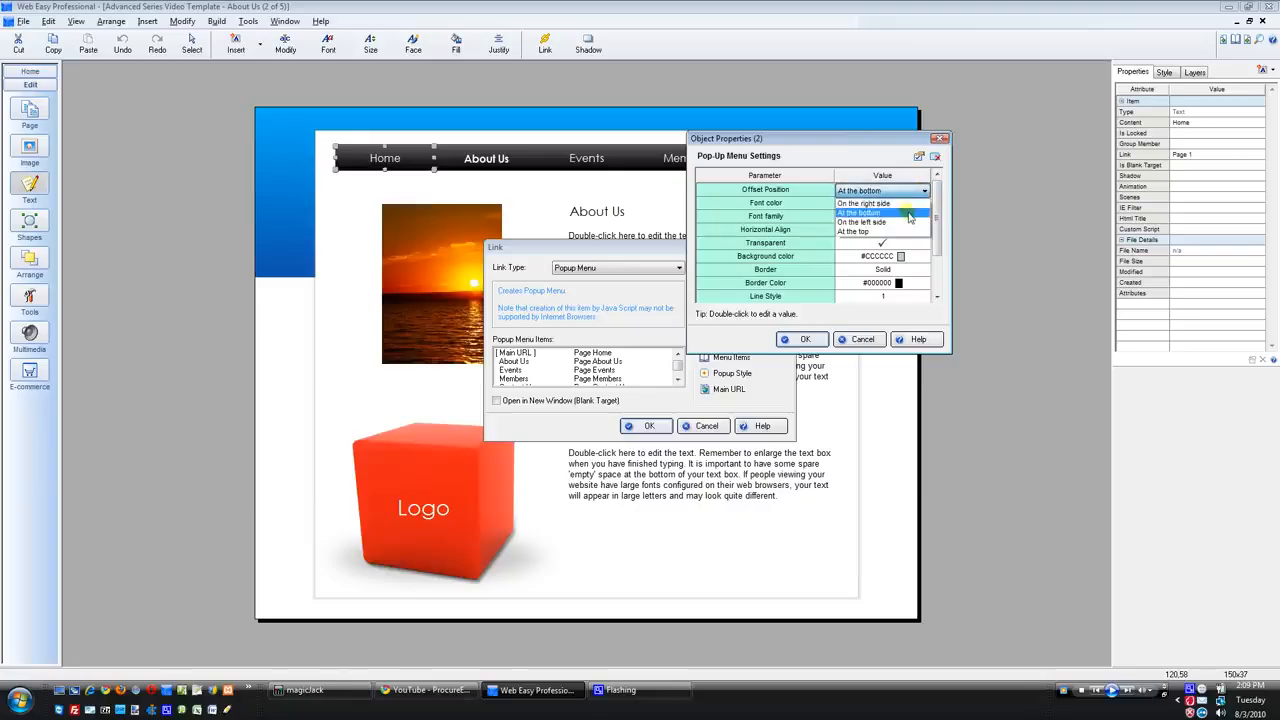
click(909, 215)
Step: Examine the remaining popup menu style settings, including font color, horizontal alignment, highlight text color and highlight background color
click(916, 203)
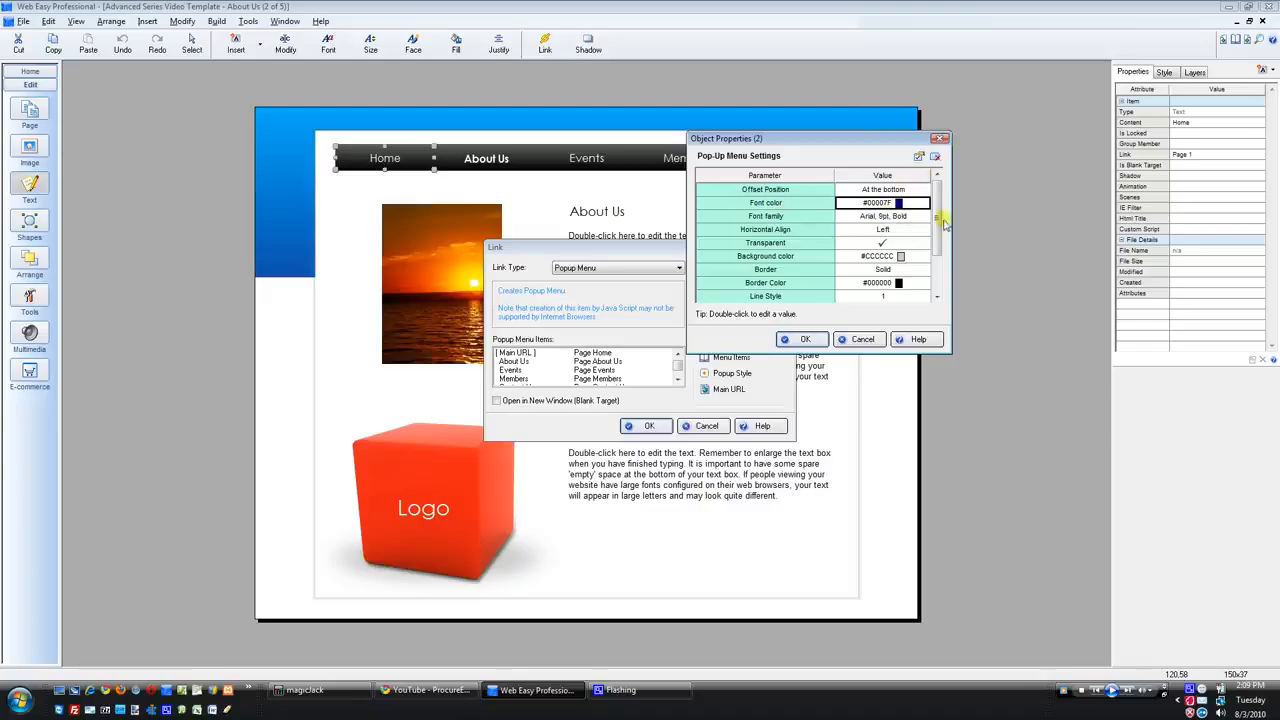
scroll(936, 232, down, 1)
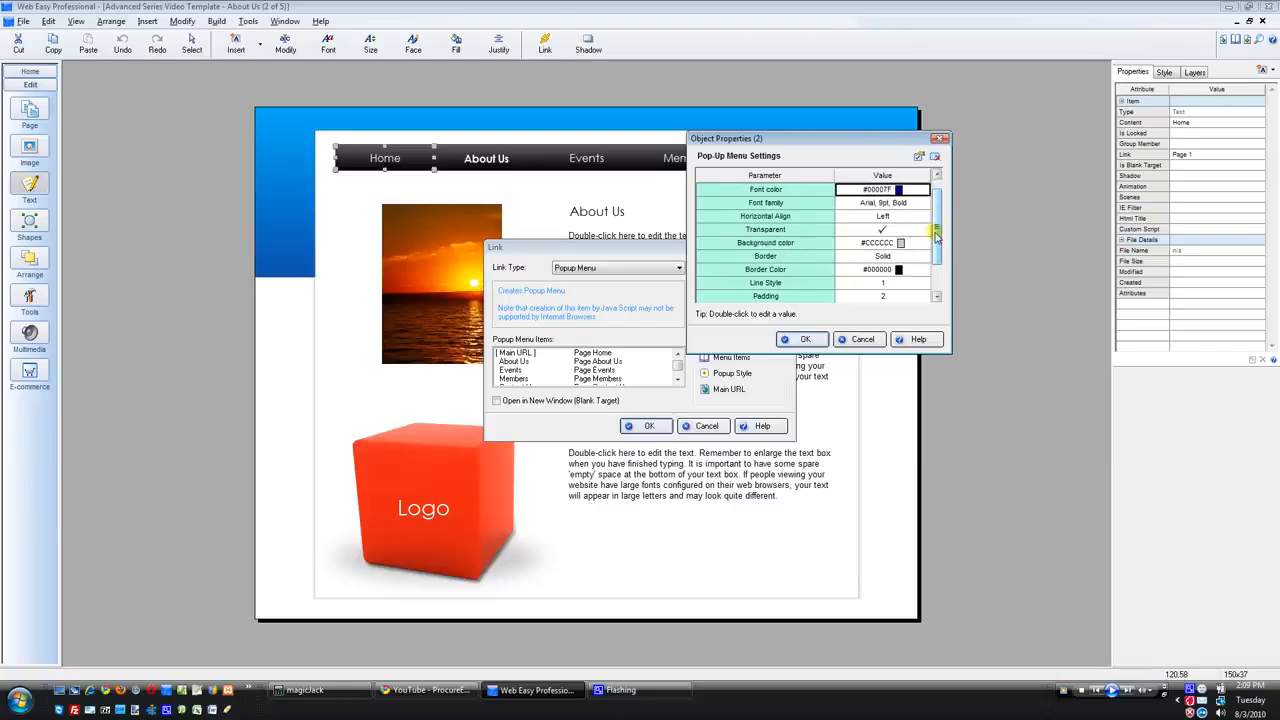
scroll(930, 220, down, 1)
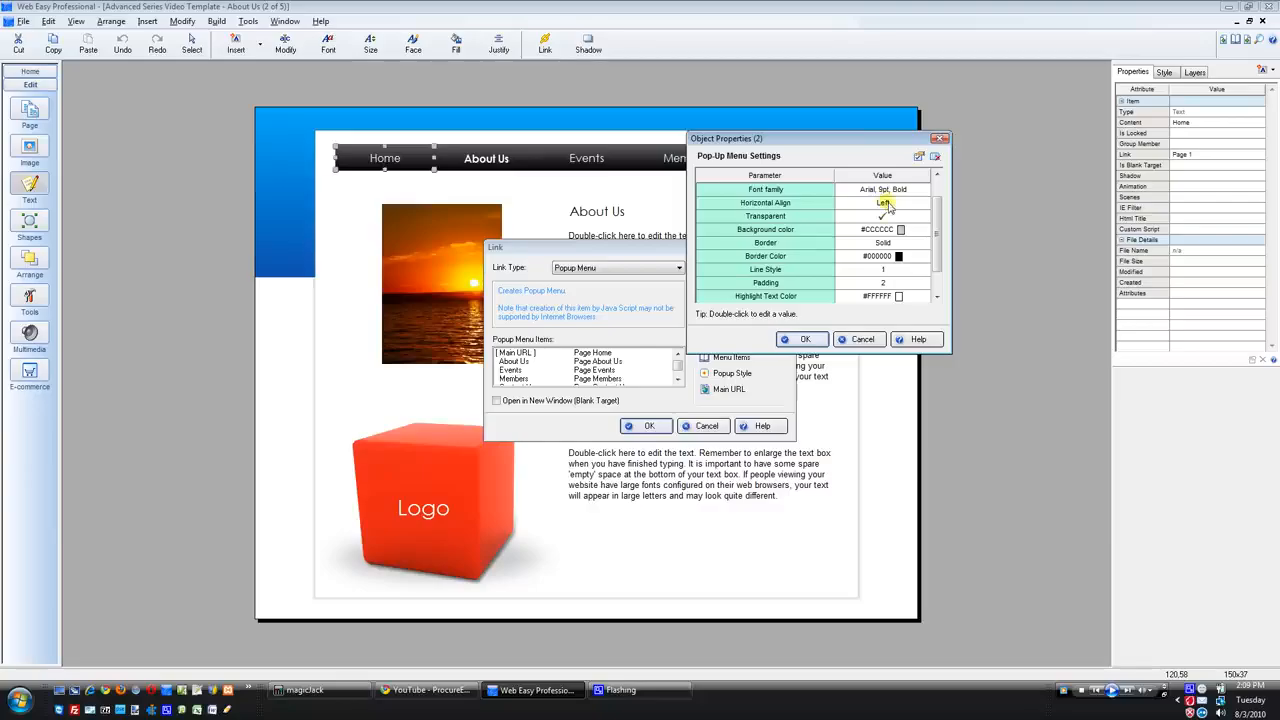
click(887, 204)
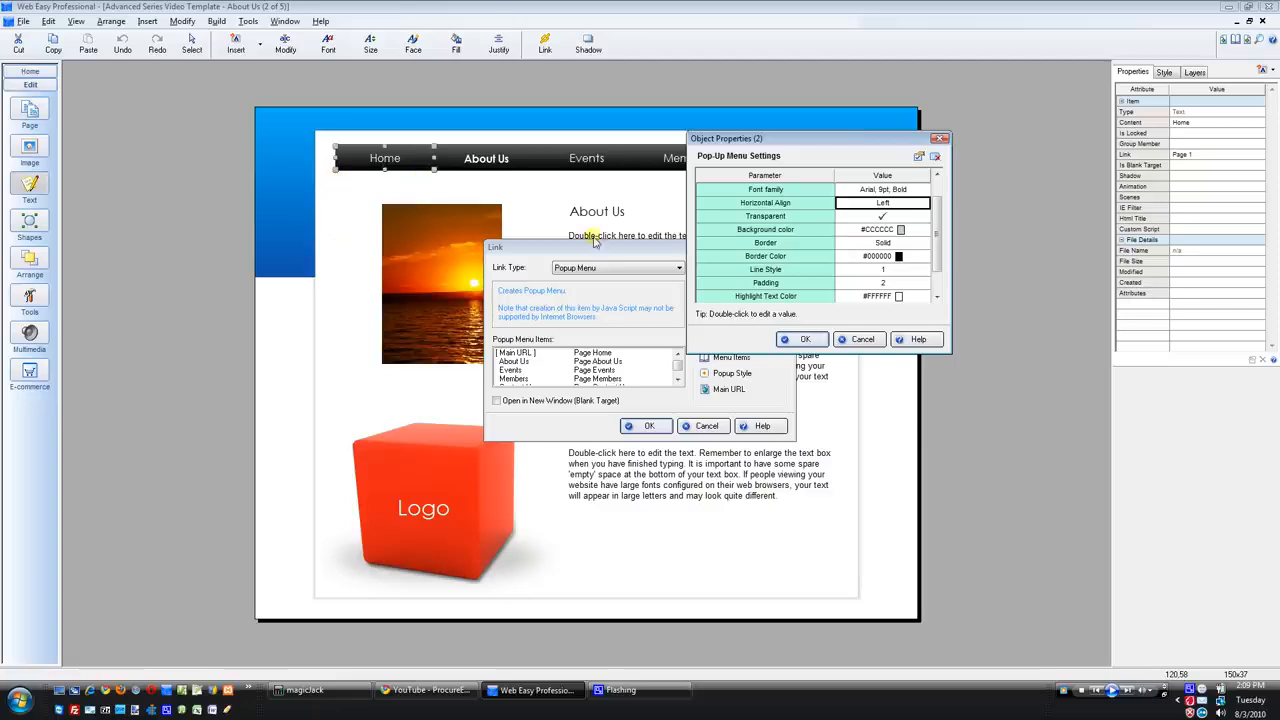
drag(938, 229, 936, 249)
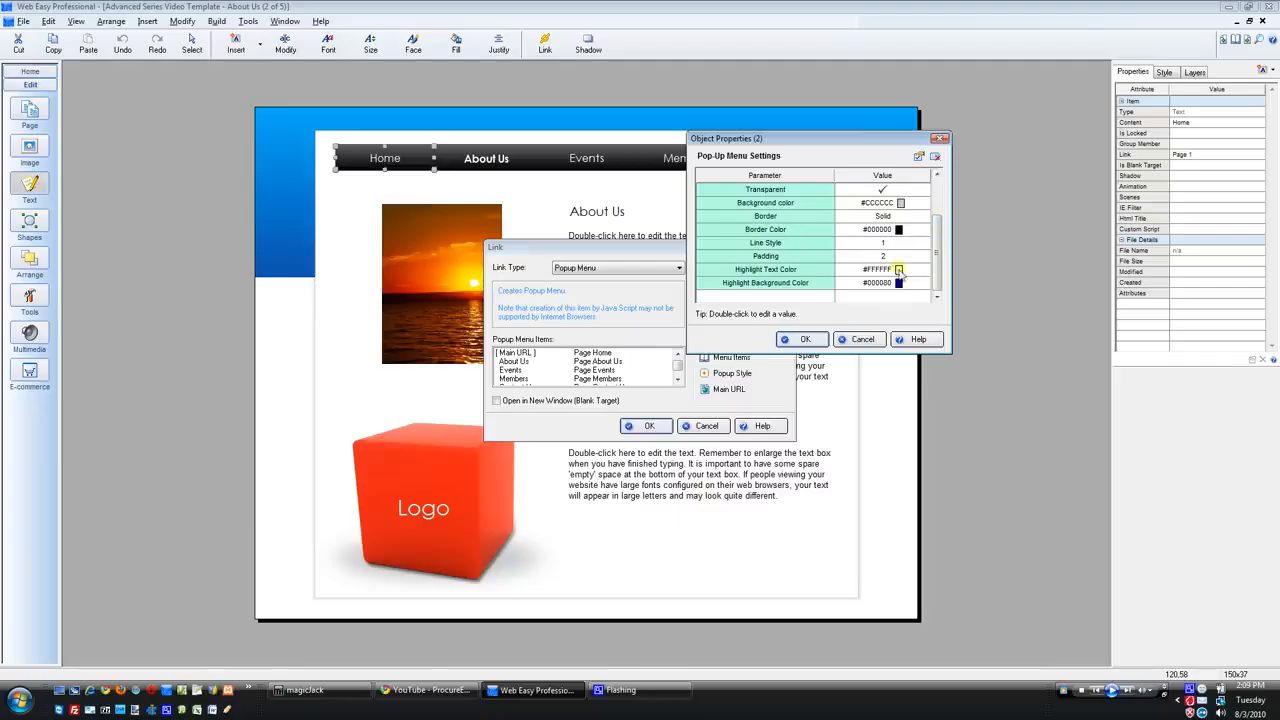
double_click(888, 270)
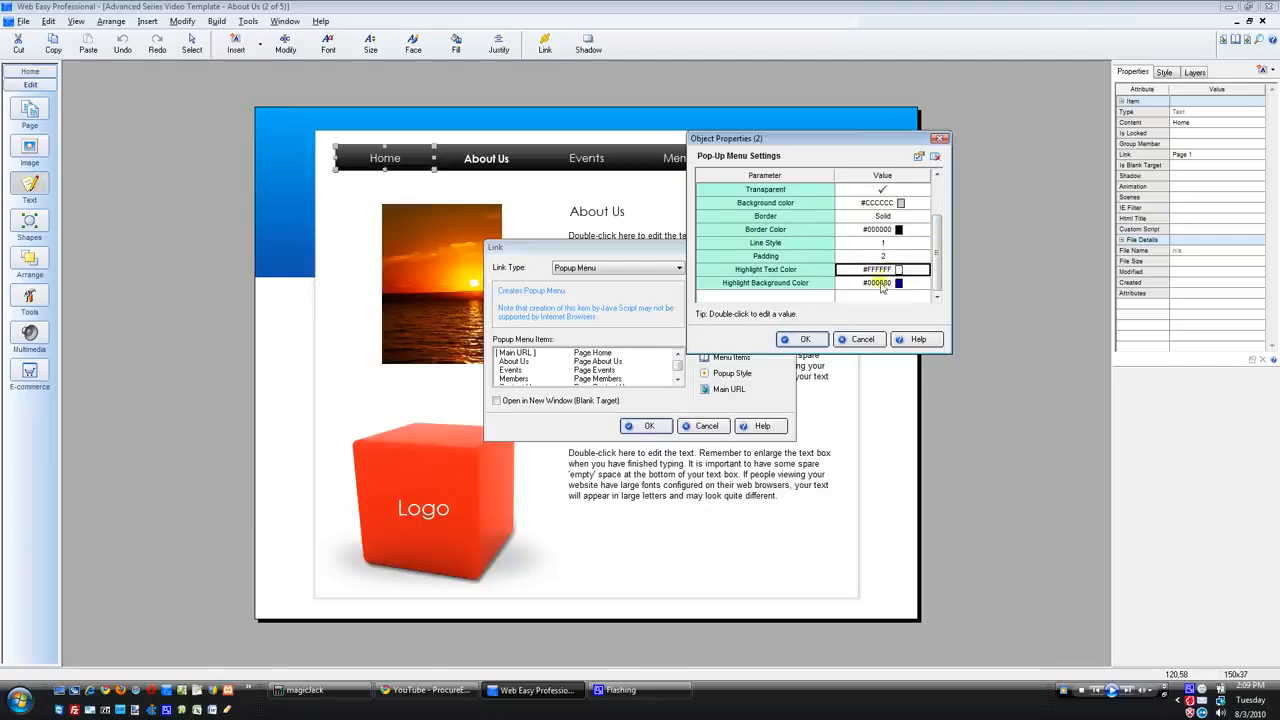
double_click(881, 284)
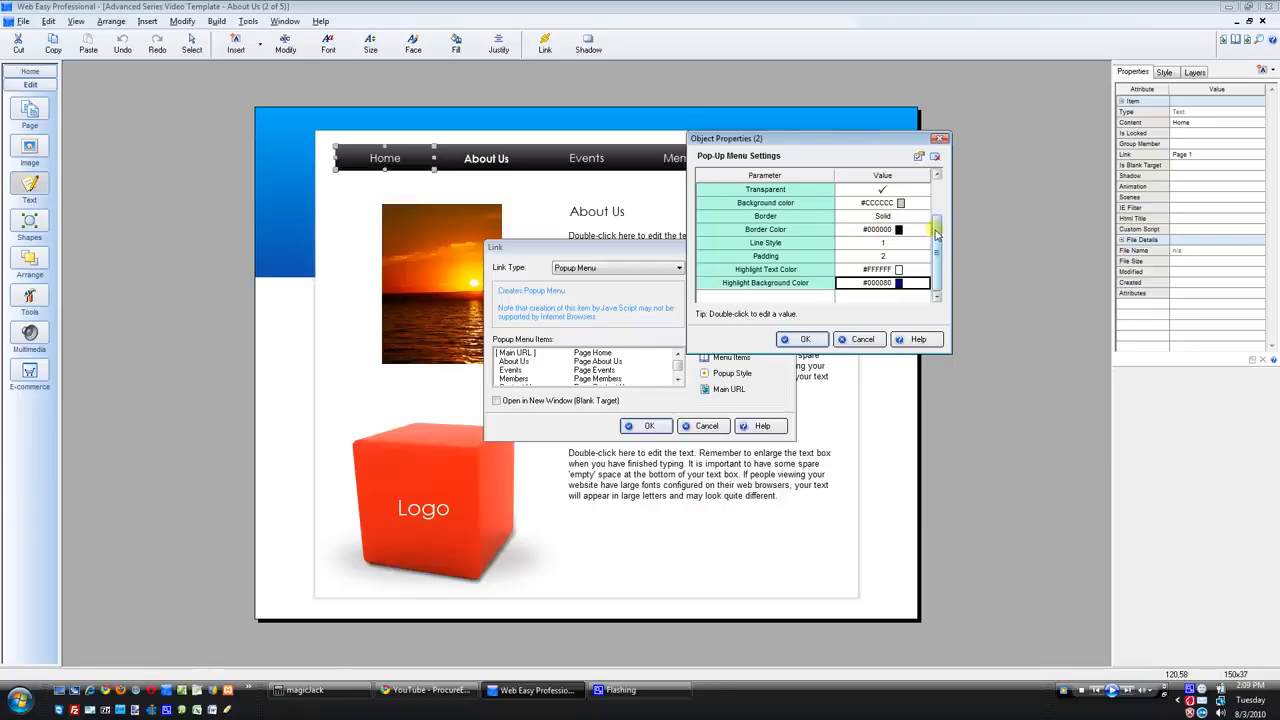
drag(936, 232, 938, 185)
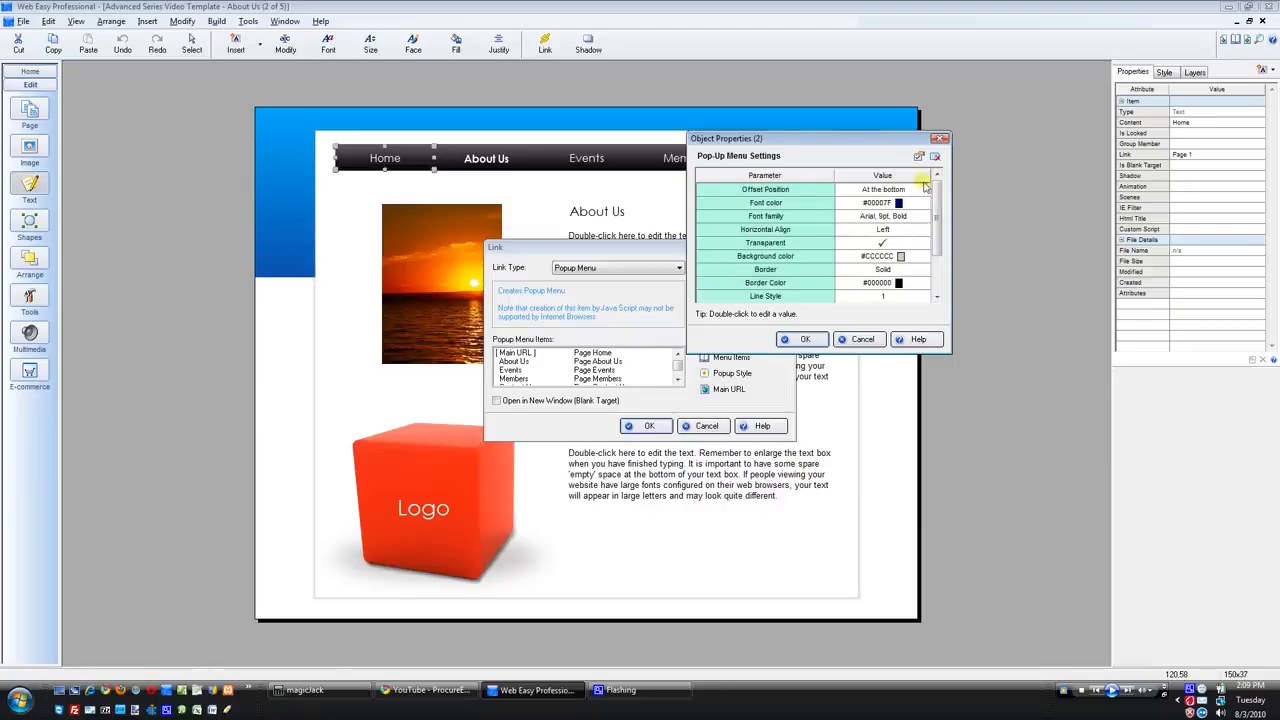
Step: Accept the popup style settings and apply the popup menu link to the Home navigation text
click(805, 339)
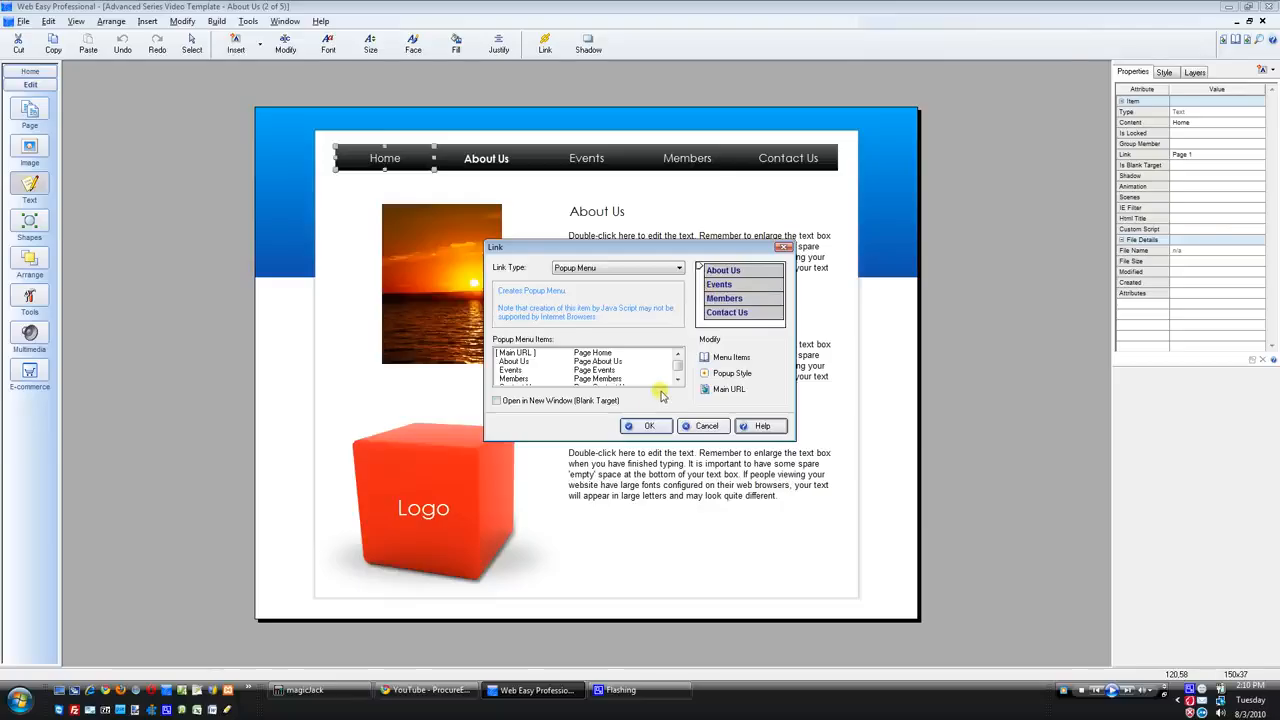
click(656, 427)
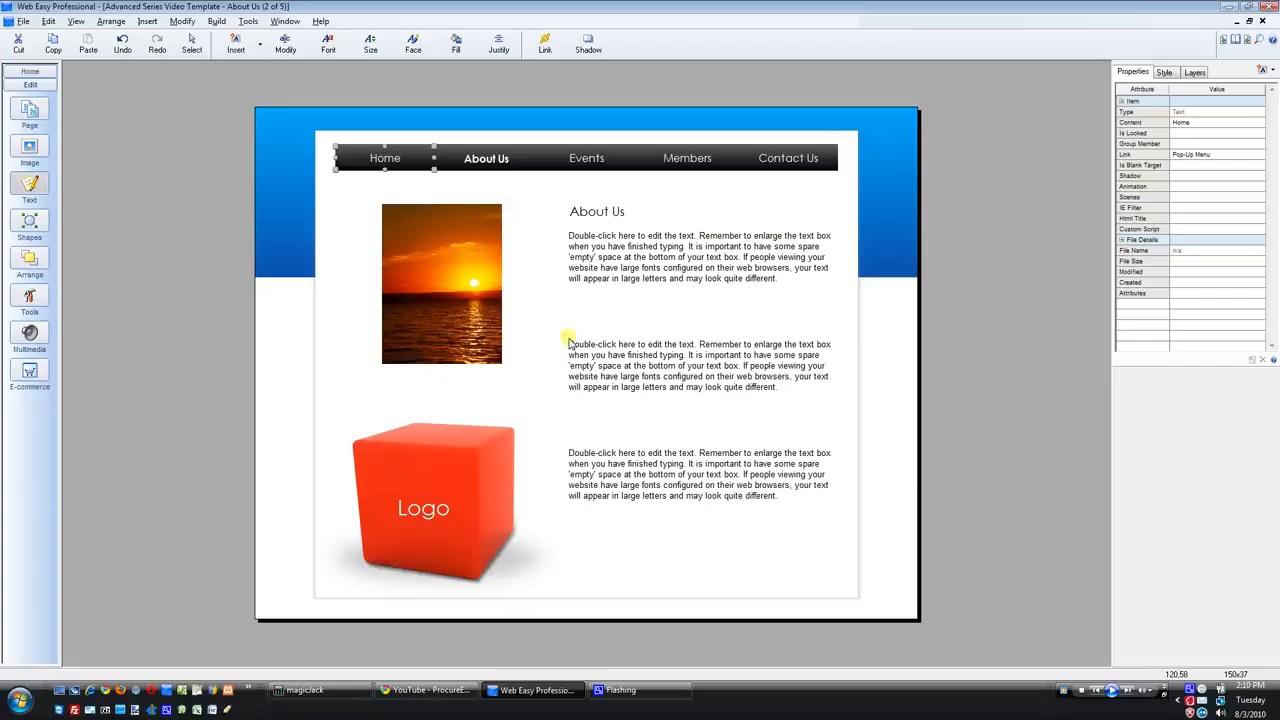
Step: Preview the About Us page in the web browser to check the popup menu on the Home navigation text
click(217, 21)
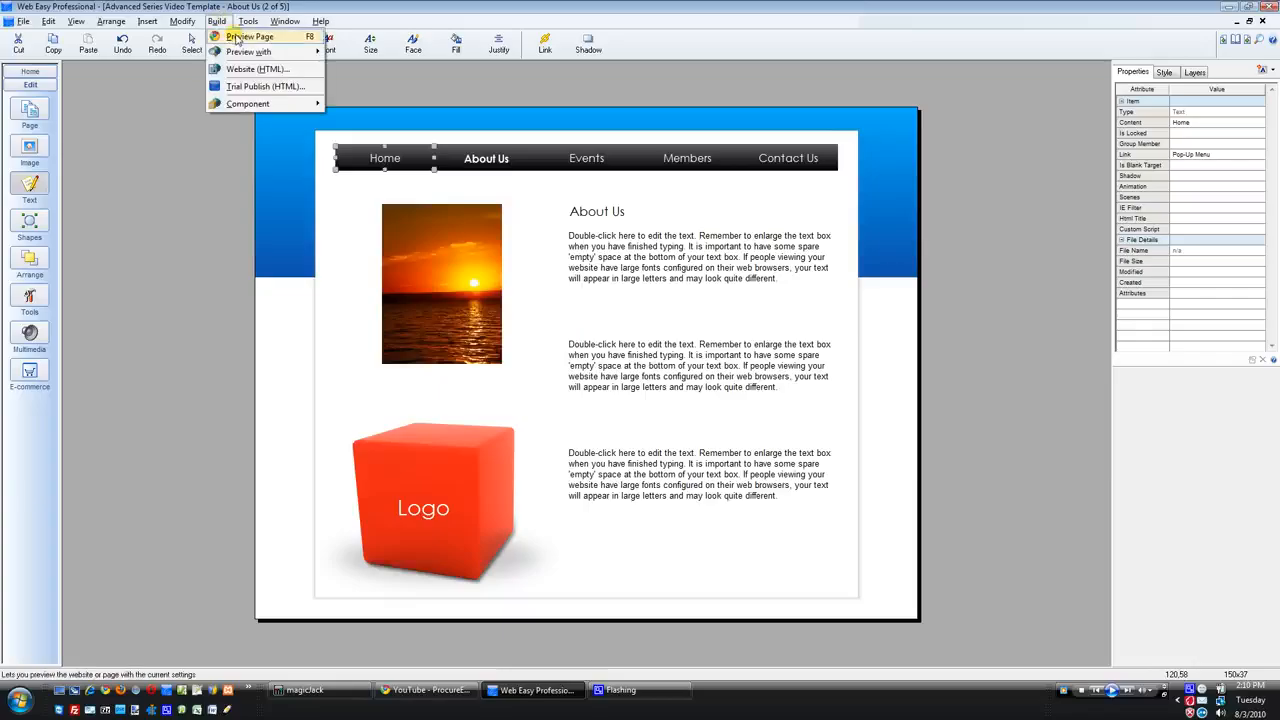
click(238, 37)
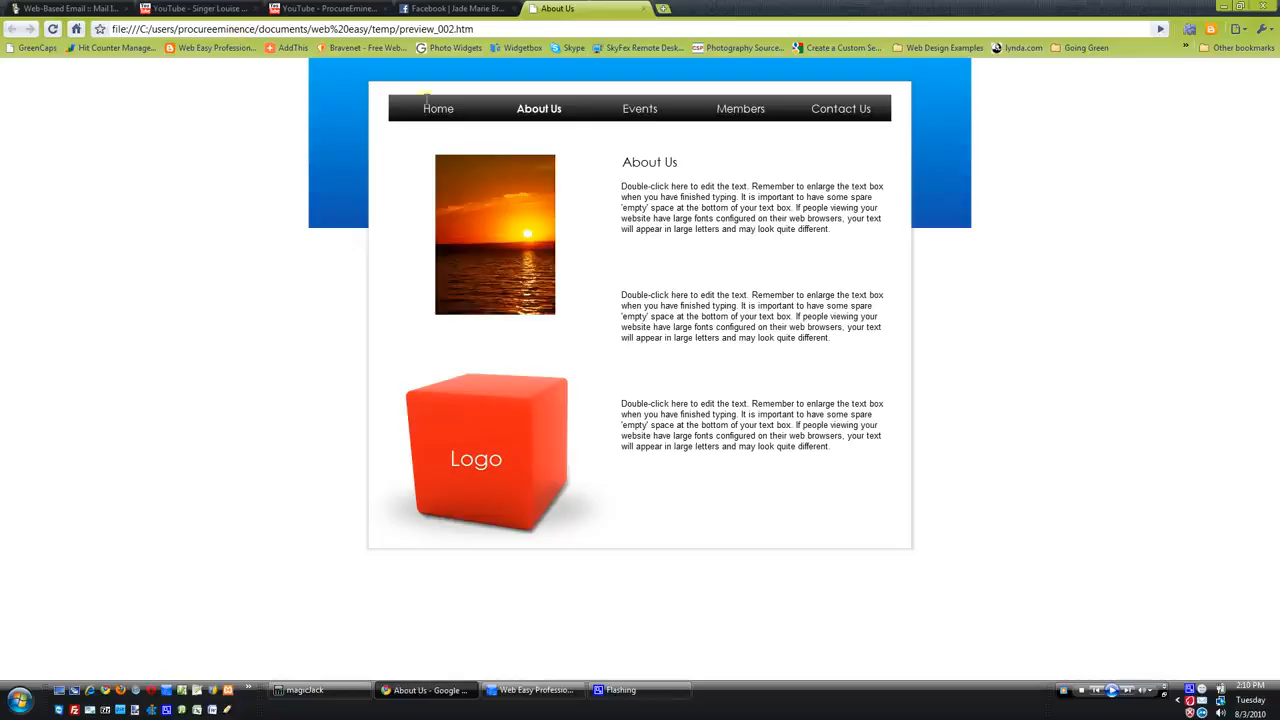
mouse_move(437, 107)
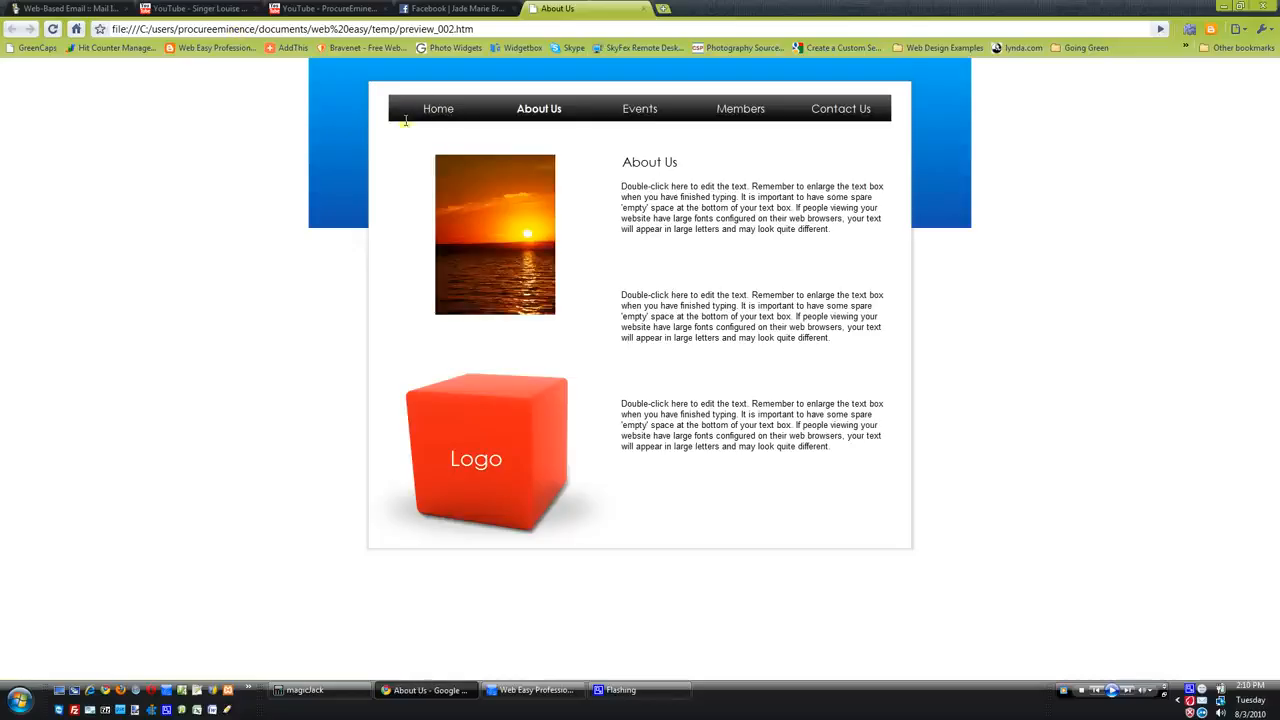